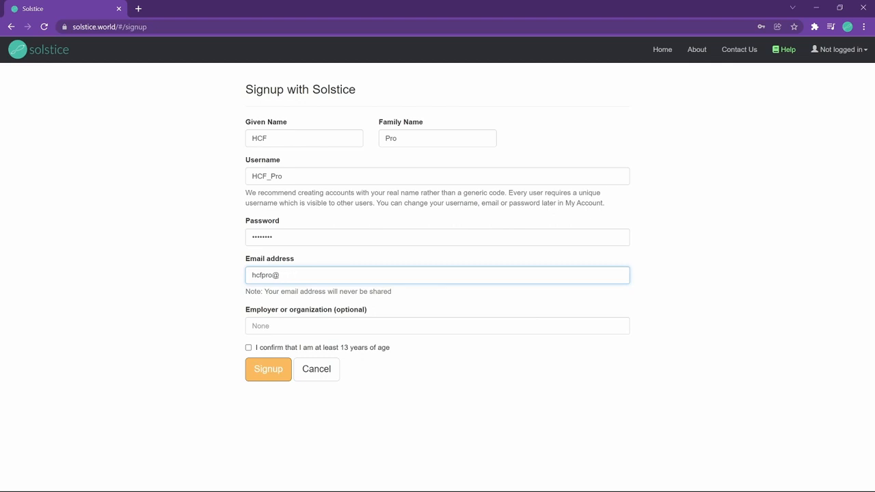
Step: Finish the signup form by confirming the age checkbox and submitting the account
key("Tab")
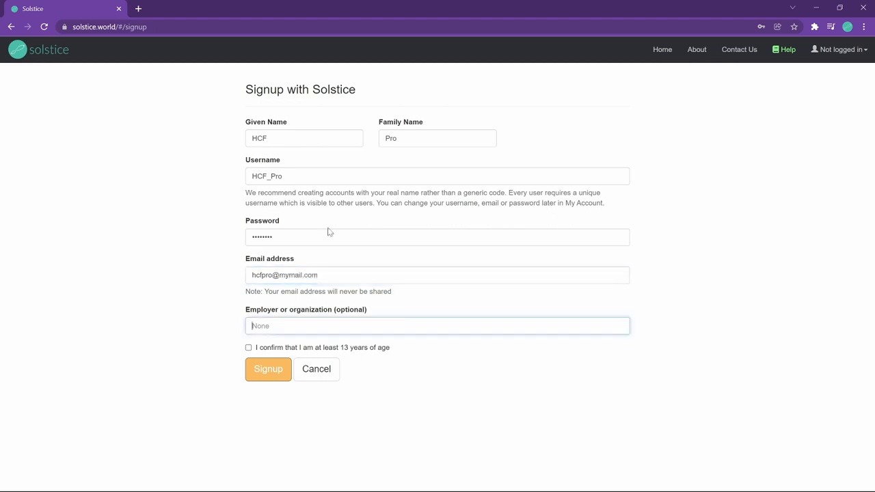
left_click(258, 347)
left_click(263, 374)
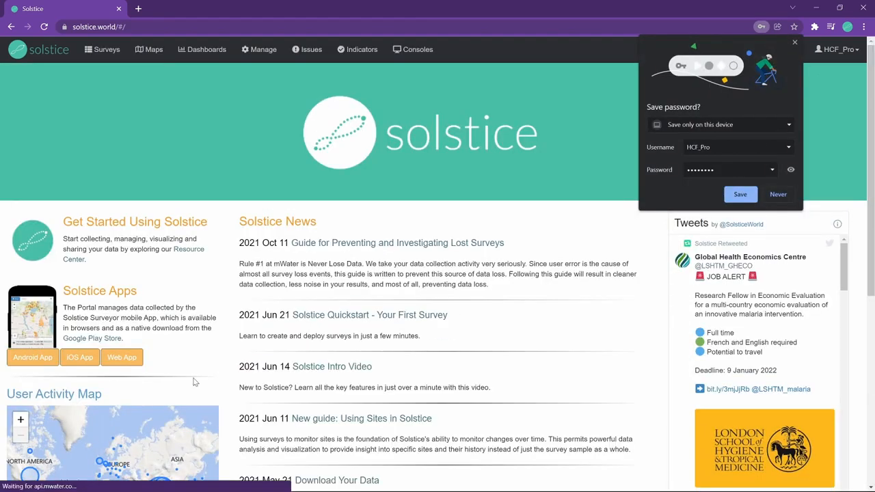
Step: Save the login in the browser and create a new survey from the Surveys page
left_click(751, 199)
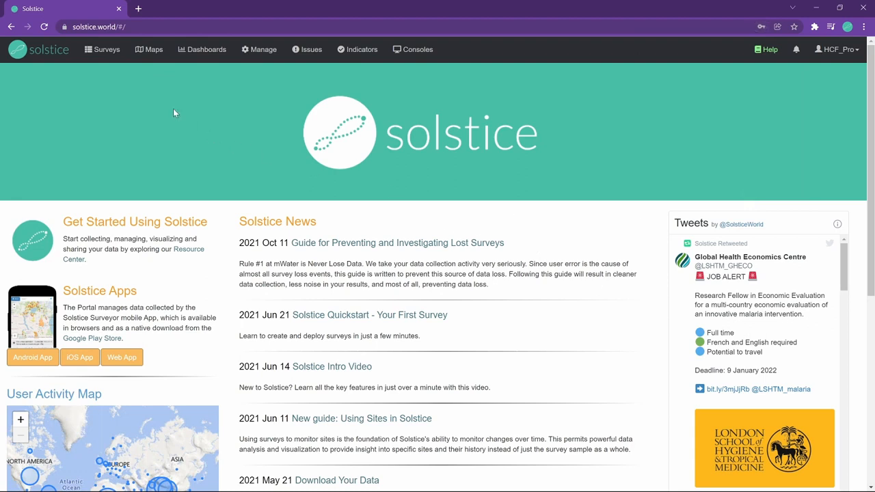
left_click(107, 52)
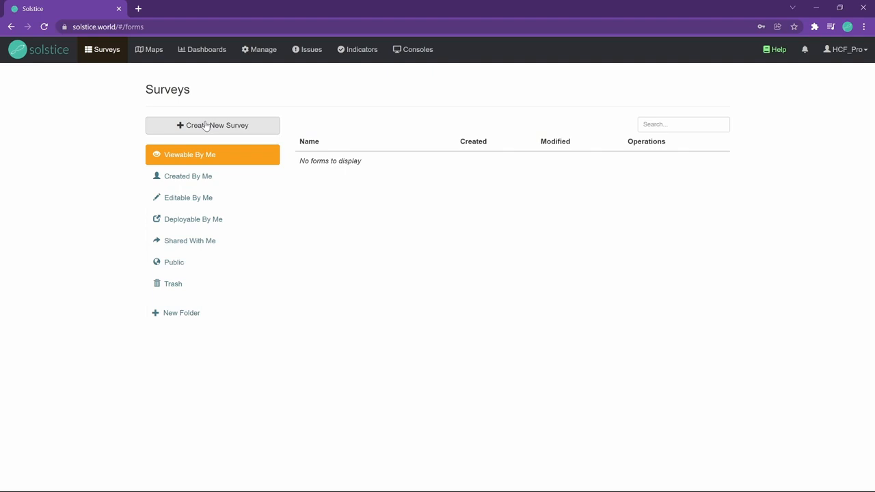
left_click(206, 126)
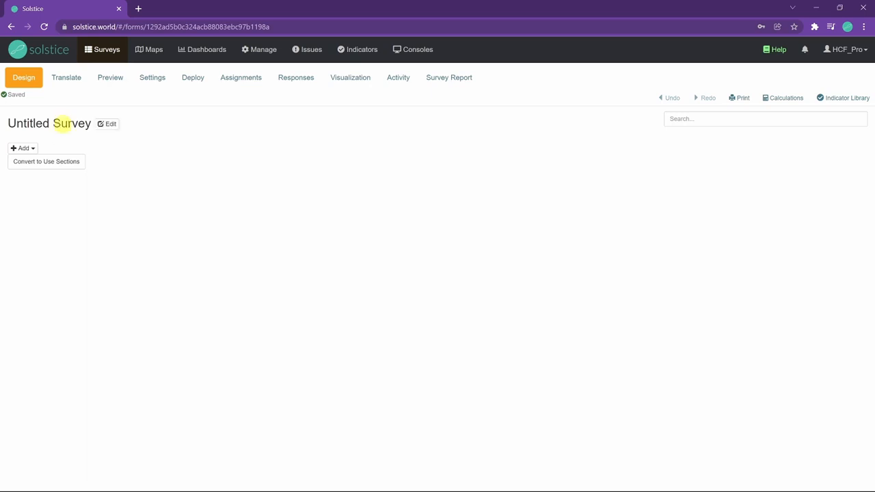
Step: Rename the survey to My Healthcare facility survey
left_click(103, 122)
triple_click(352, 99)
type("My Healthcare")
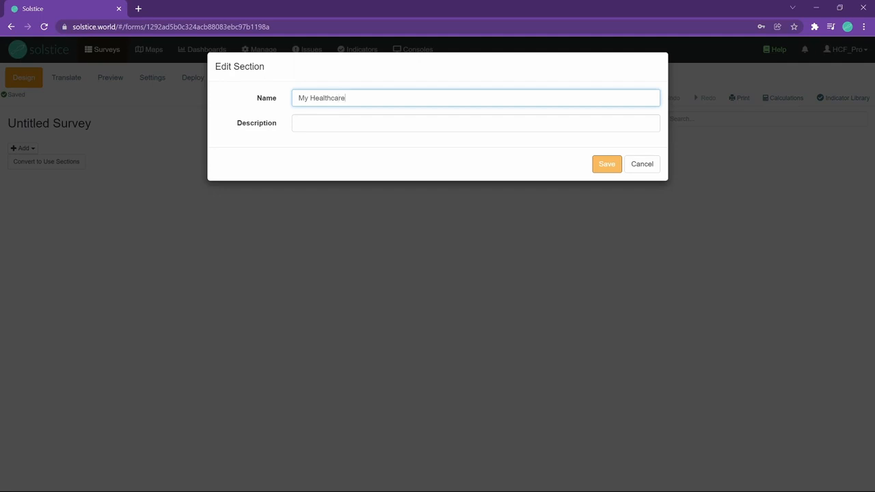
type(" facility survey")
left_click(605, 166)
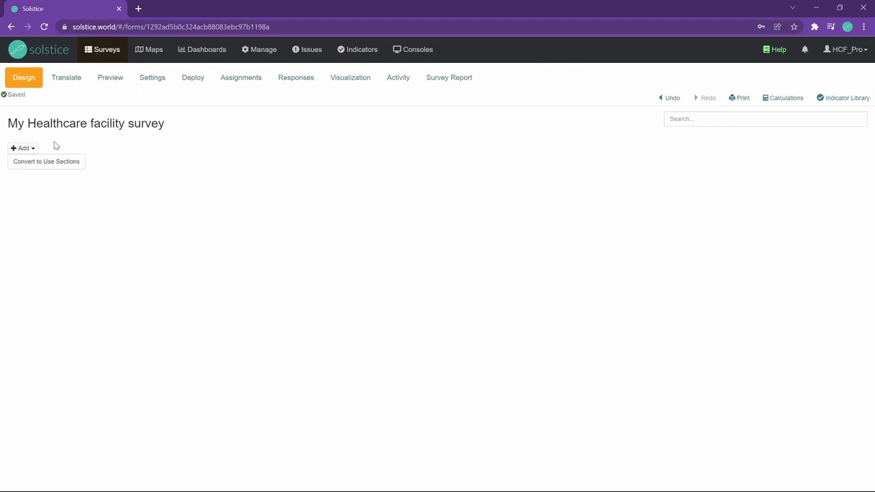
Step: Add a text question with the text Health facility name
left_click(34, 147)
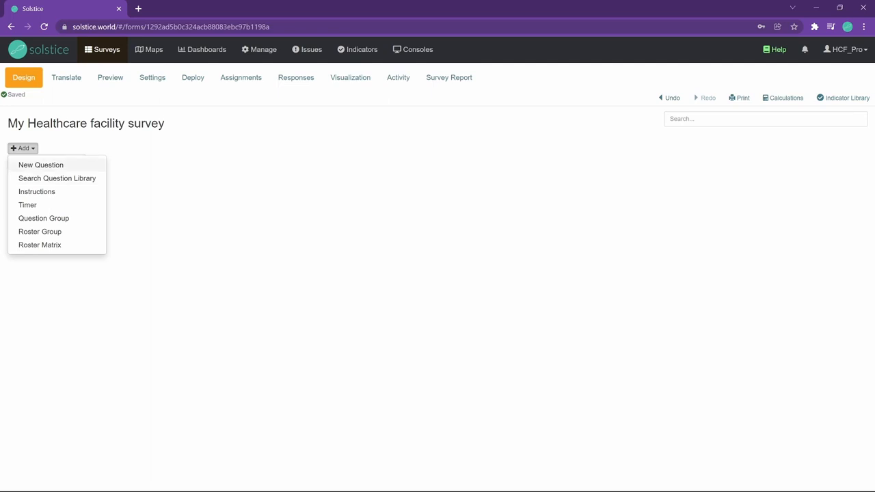
left_click(43, 164)
left_click(296, 98)
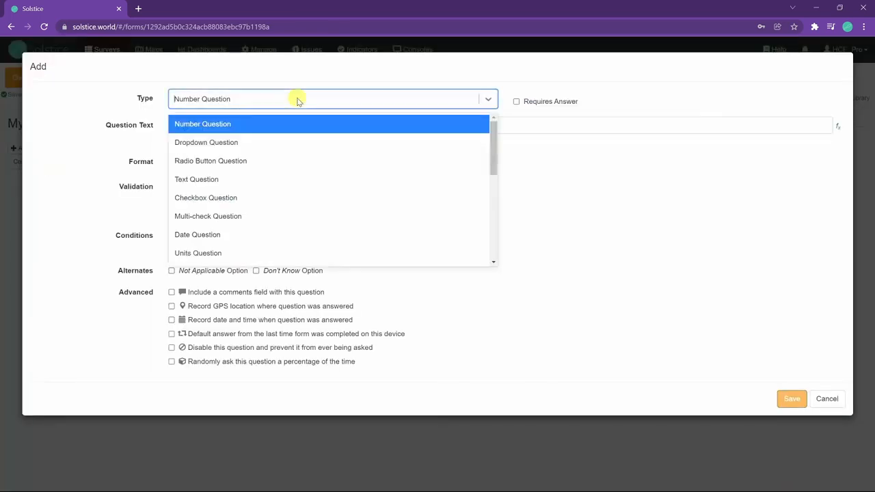
left_click(244, 179)
left_click(253, 130)
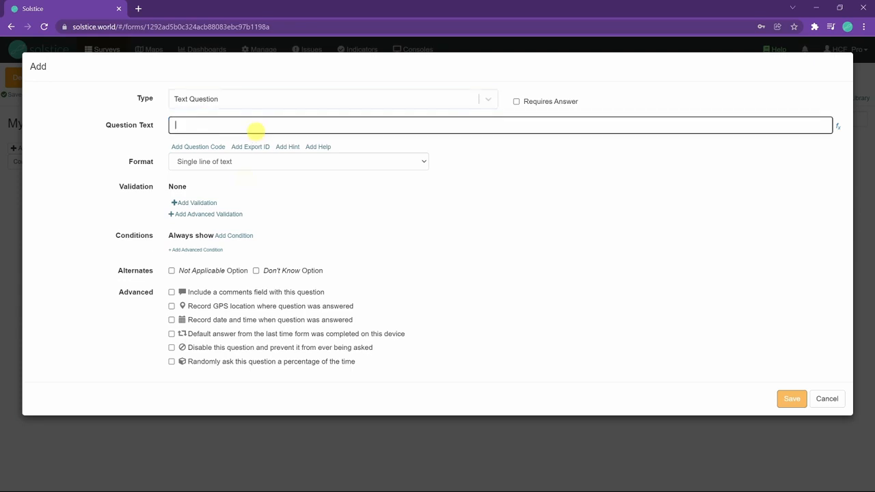
type("Health fac")
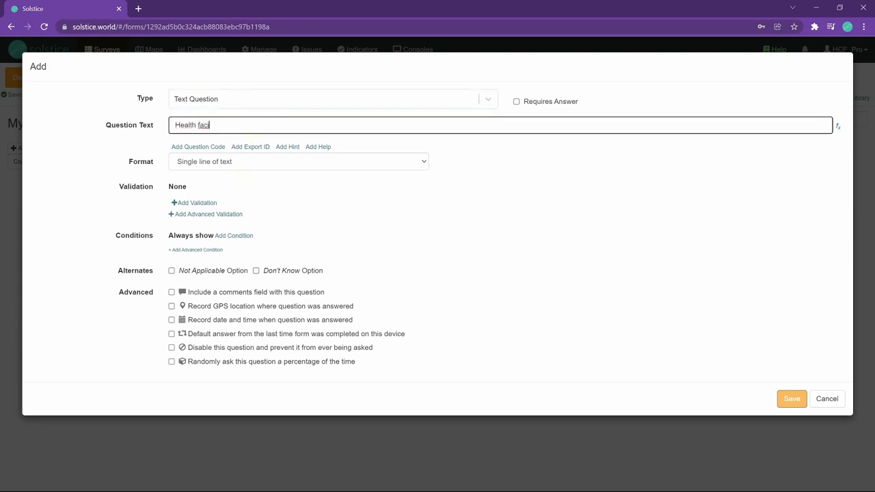
type("ility name")
left_click(791, 398)
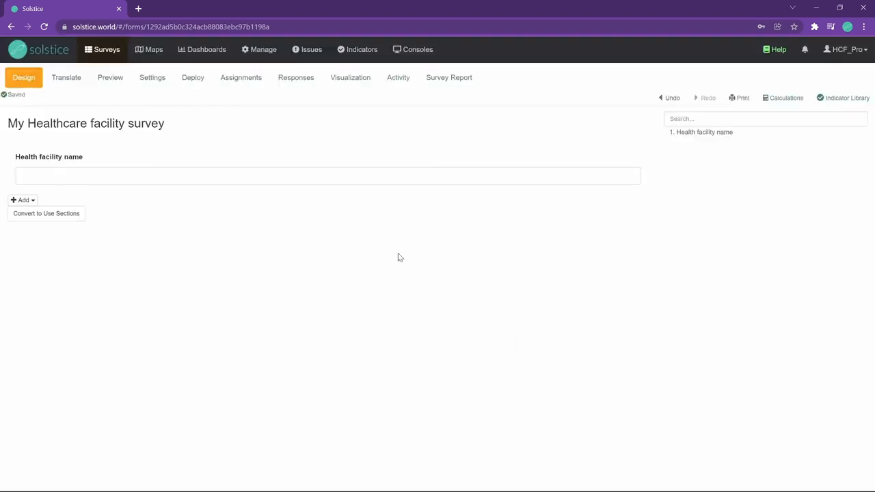
Step: Start another new question and set its type to Site Question
left_click(27, 201)
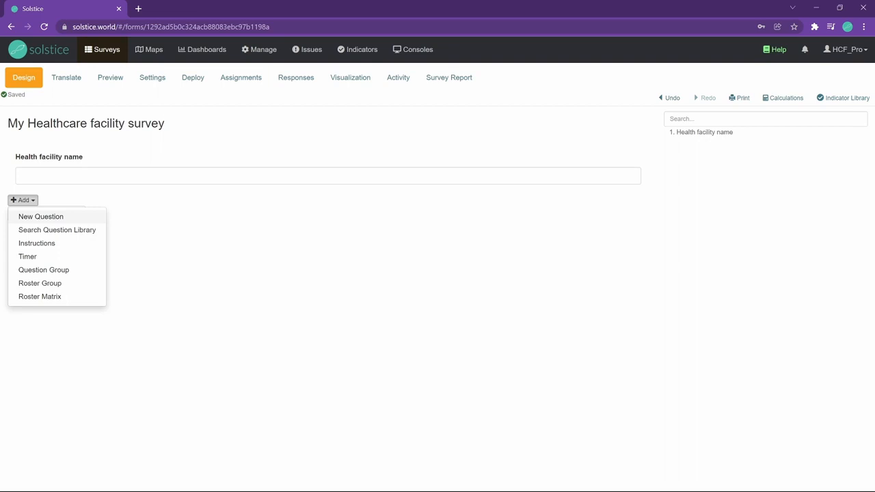
left_click(41, 216)
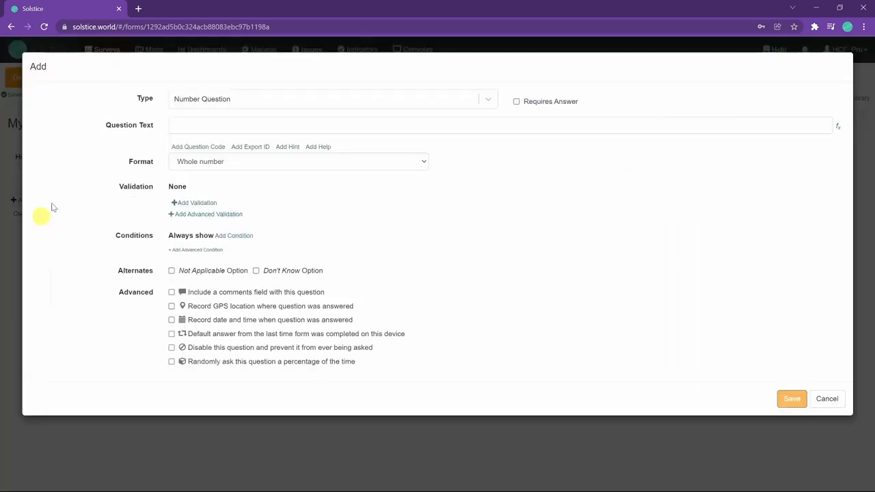
left_click(209, 100)
scroll(219, 161, "down", 1)
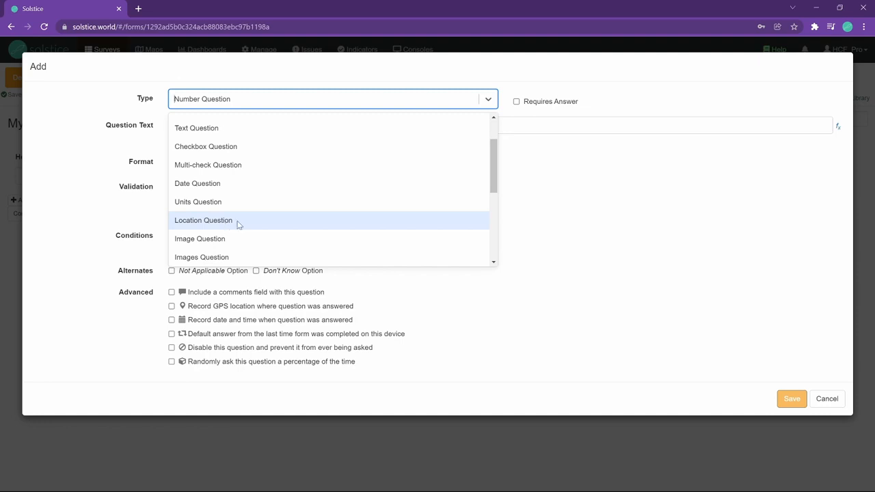
scroll(238, 225, "down", 3)
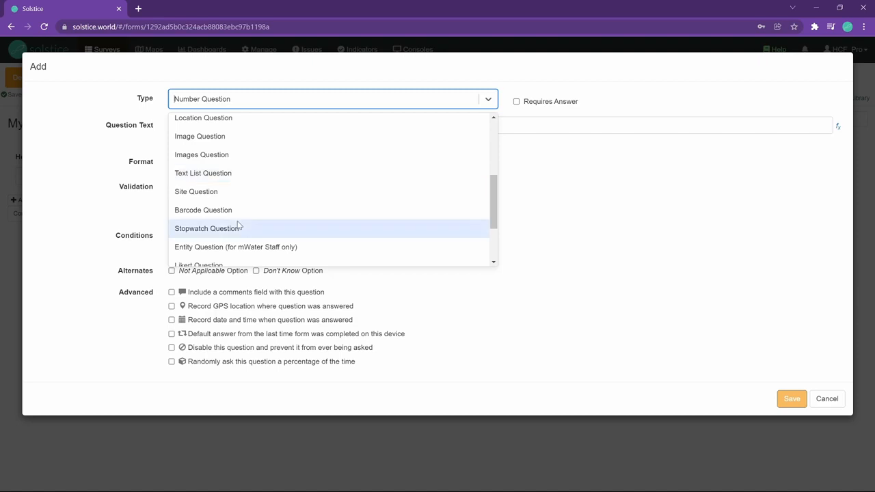
scroll(238, 225, "up", 2)
left_click(215, 245)
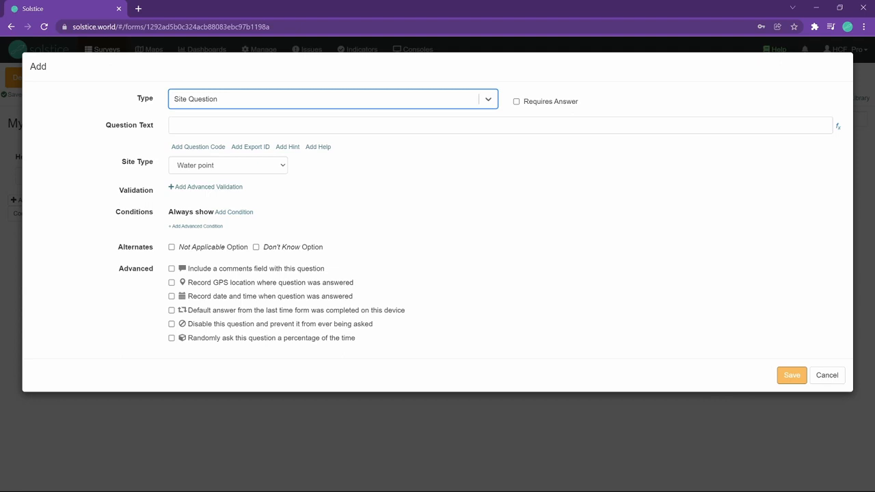
Step: Enter the question text Where is the health facility?
left_click(265, 126)
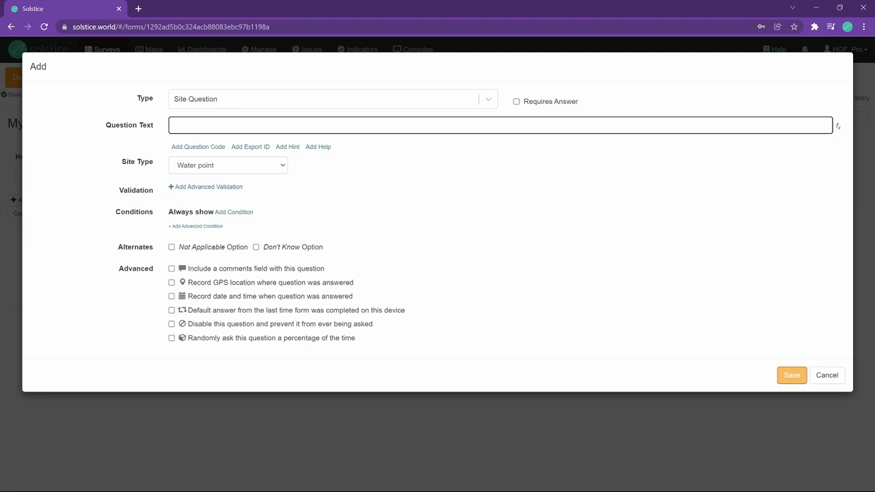
type("Which")
key("BackSpace")
key("BackSpace")
key("BackSpace")
key("BackSpace")
type("ere  is the health facility?")
left_click(198, 125)
key("BackSpace")
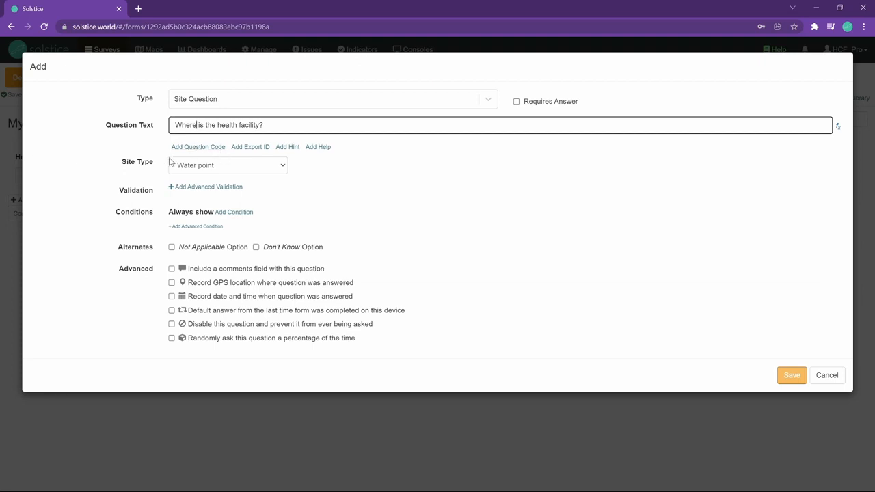
Step: Set the site type to Health facility and save the question
left_click(190, 171)
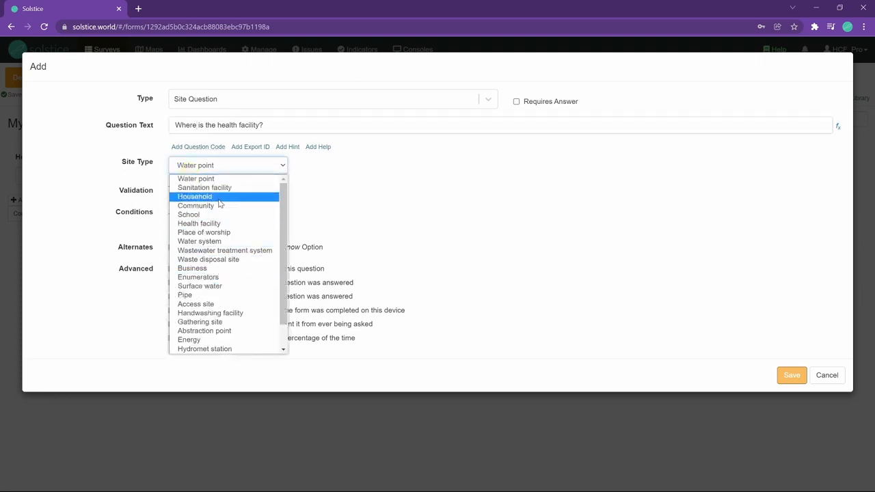
left_click(198, 223)
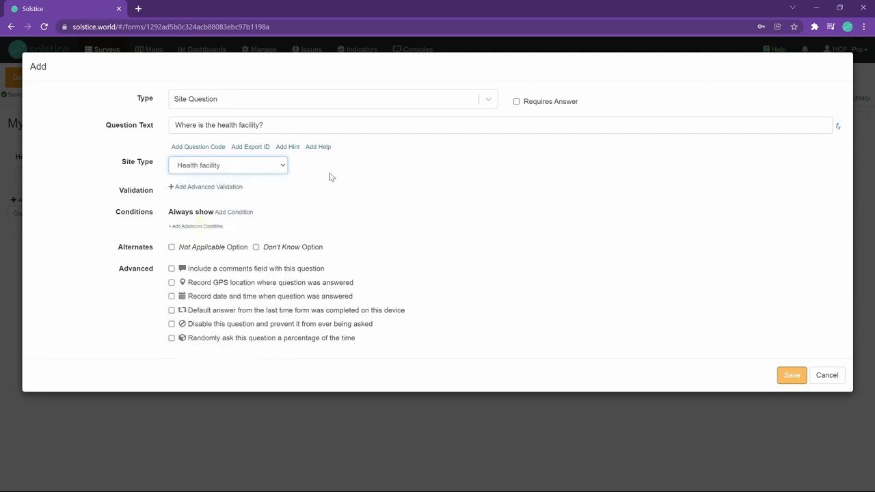
left_click(797, 380)
left_click(797, 380)
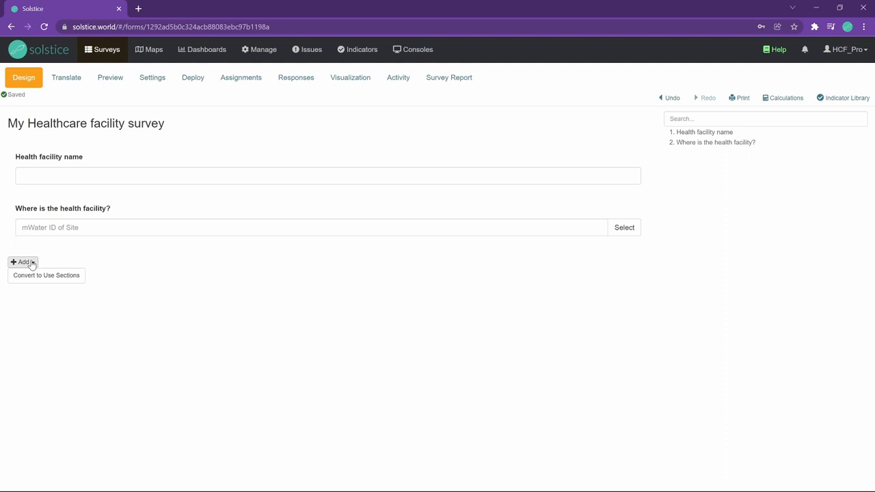
Step: Add a radio button question with the text HCF location type
left_click(31, 264)
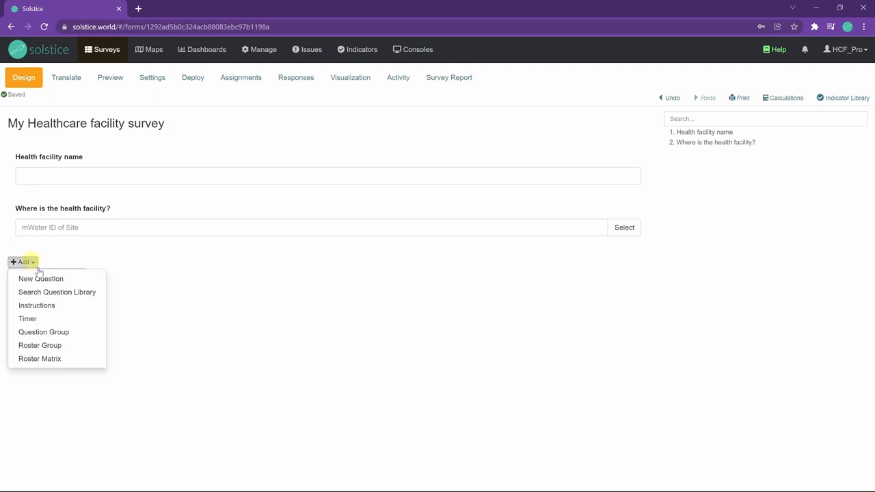
left_click(34, 276)
left_click(202, 103)
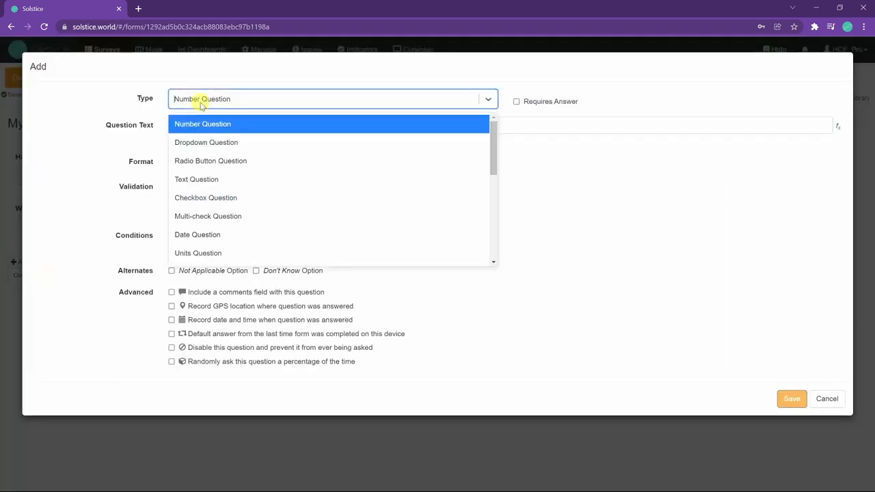
left_click(212, 160)
left_click(210, 124)
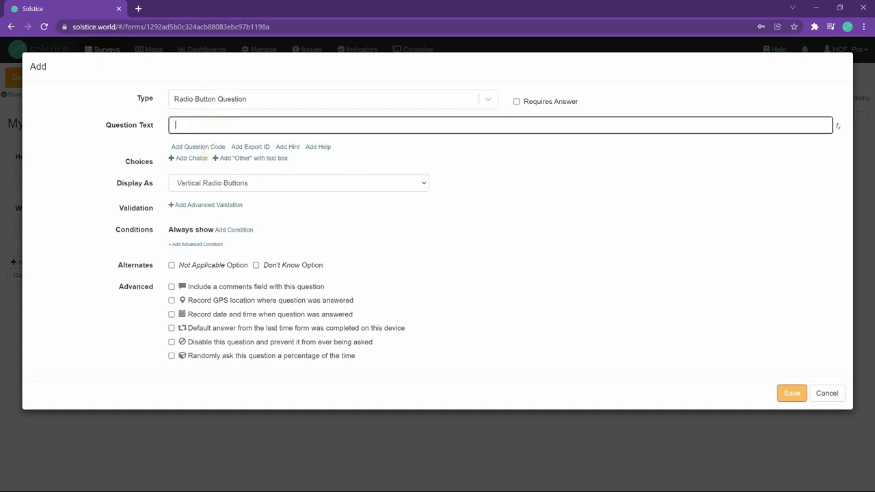
type("HCF location type")
Step: Add the choices Rural, Urban and Peri-urban, then save the question
left_click(191, 158)
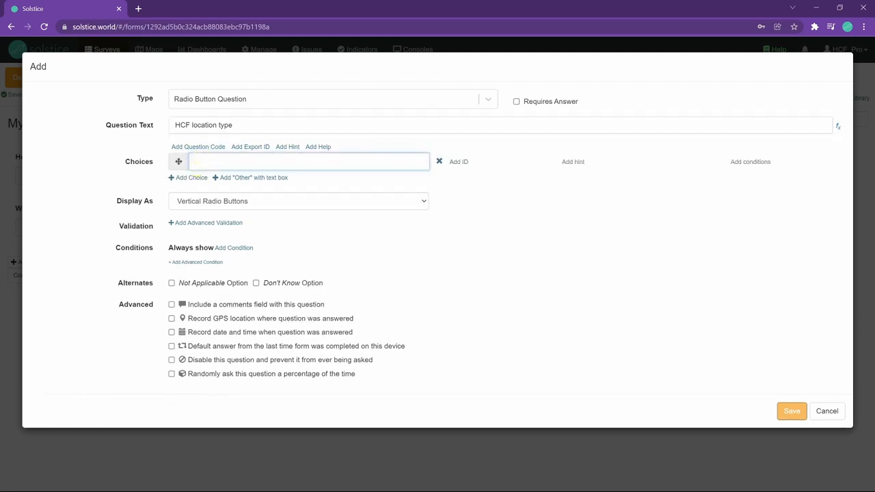
type("Rural")
left_click(184, 178)
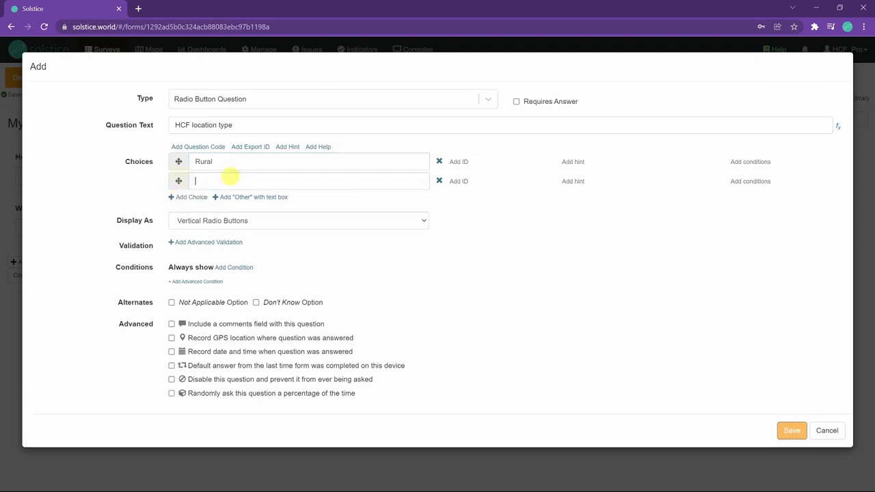
type("Urban")
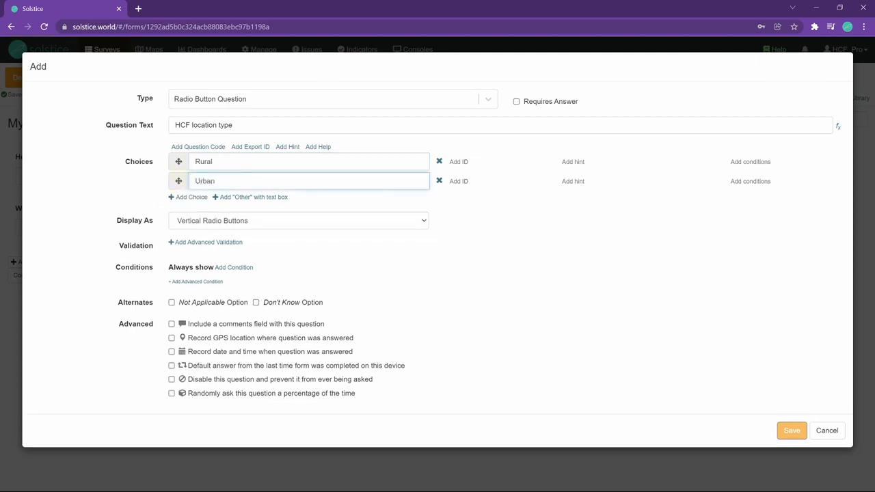
left_click(188, 197)
type("Peri-urban")
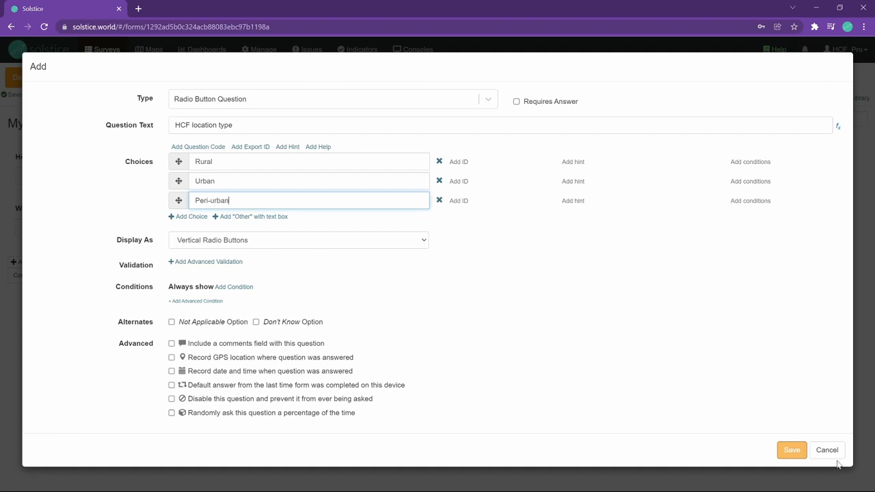
left_click(791, 451)
Step: Try out the HCF location type options in the survey design view
left_click(49, 289)
left_click(48, 306)
left_click(46, 317)
left_click(58, 289)
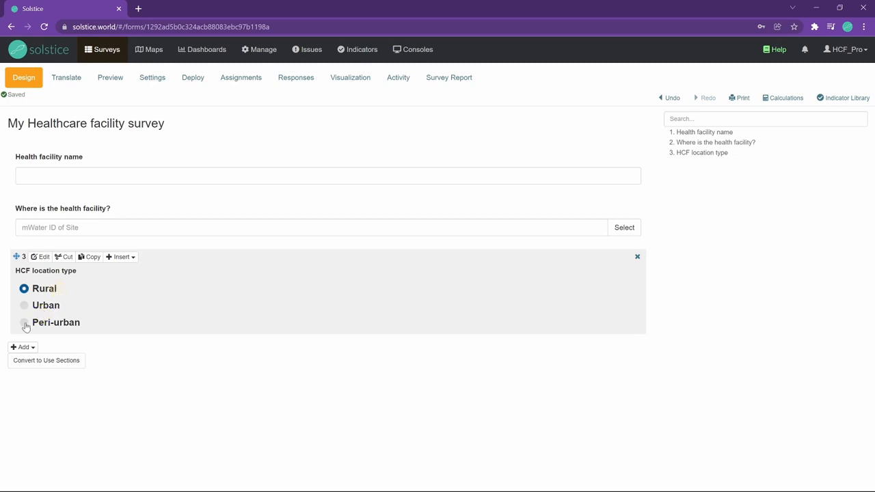
Step: Add a number question with the text Estimated number of patients per month
left_click(23, 347)
left_click(49, 364)
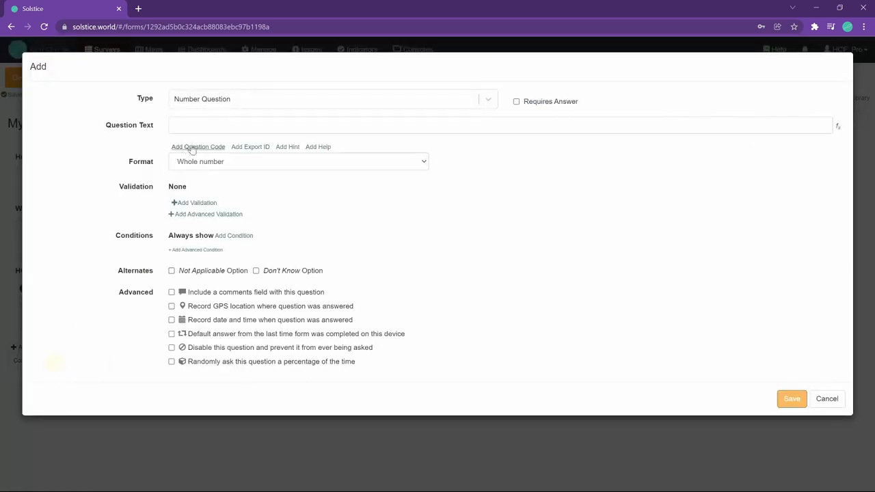
left_click(223, 126)
type("Es")
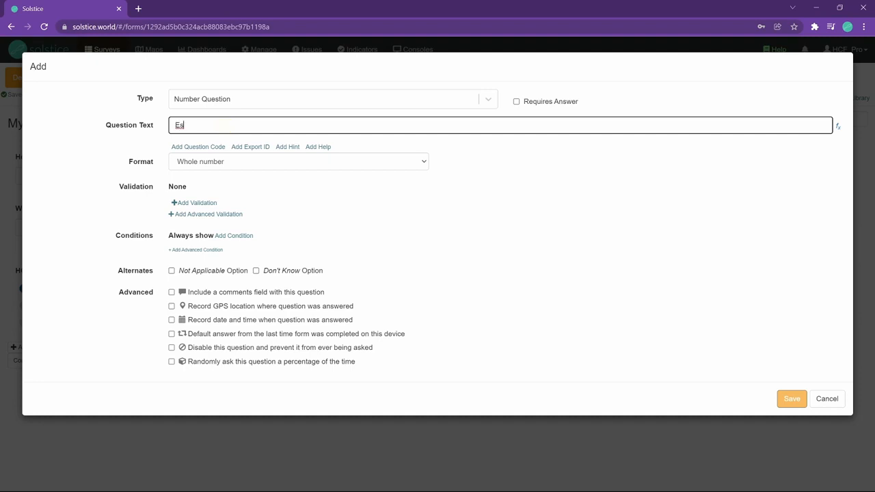
type("timated number of patien")
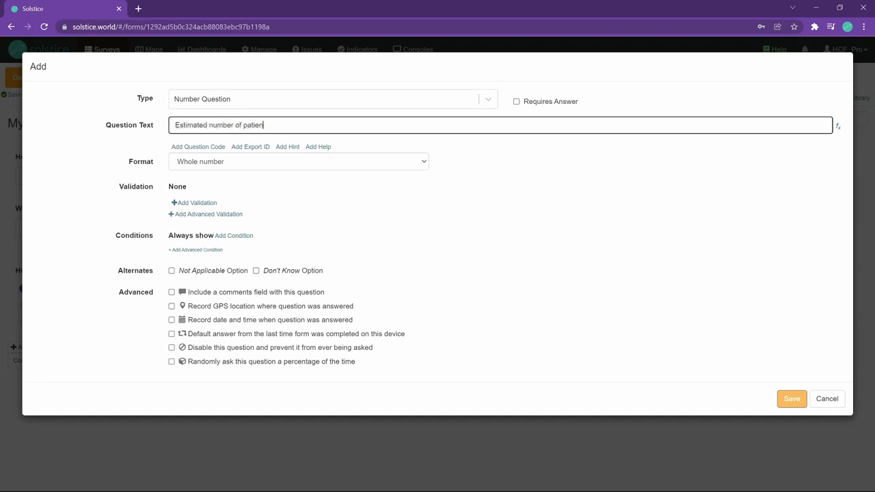
type("ts per month")
left_click(800, 396)
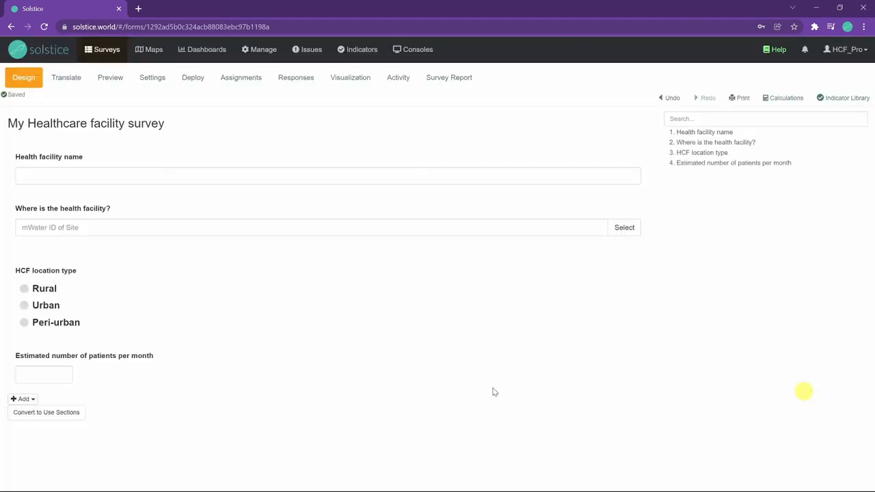
Step: Add a new matrix question with the text Healthcare facility workers
left_click(23, 398)
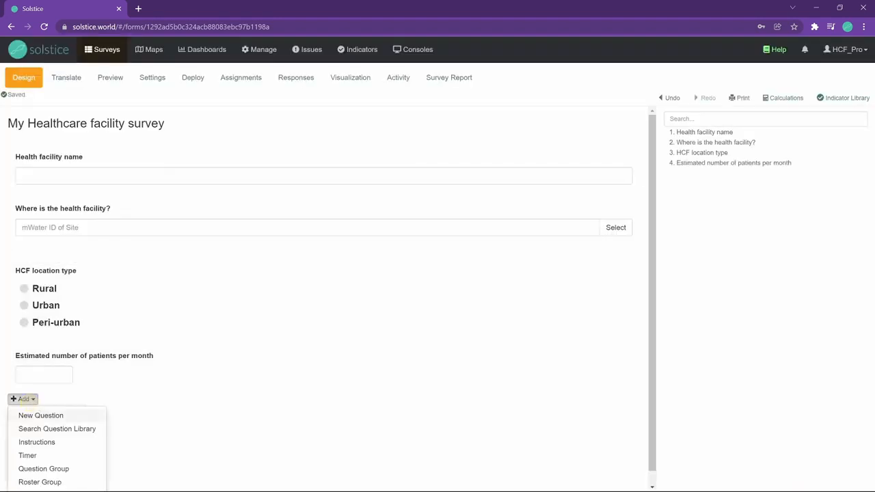
left_click(39, 415)
left_click(277, 93)
scroll(245, 198, "down", 1)
scroll(242, 179, "down", 3)
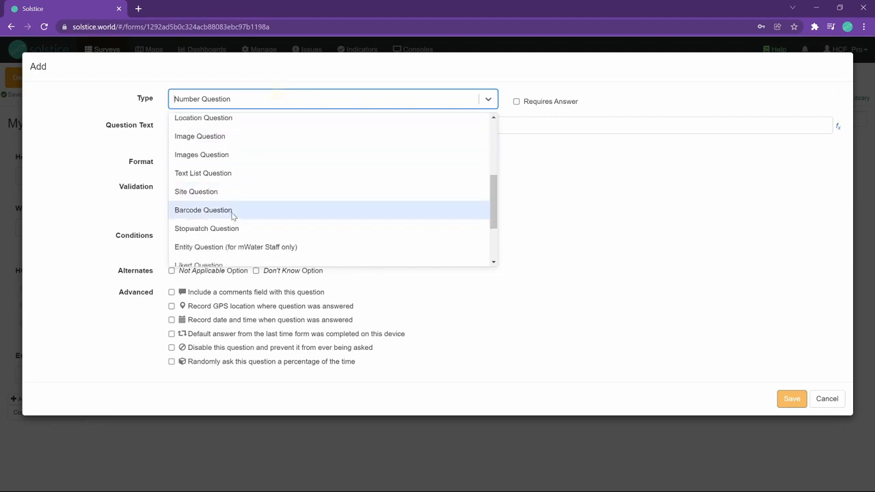
scroll(232, 217, "down", 1)
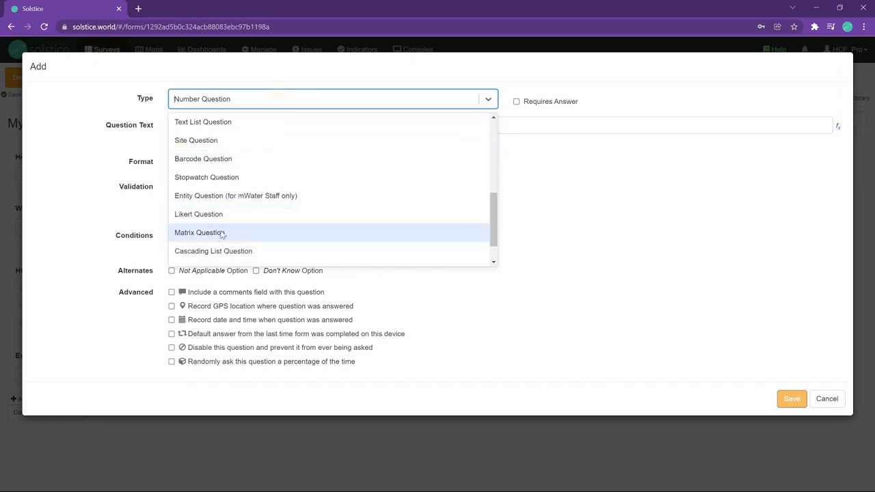
left_click(222, 234)
left_click(196, 125)
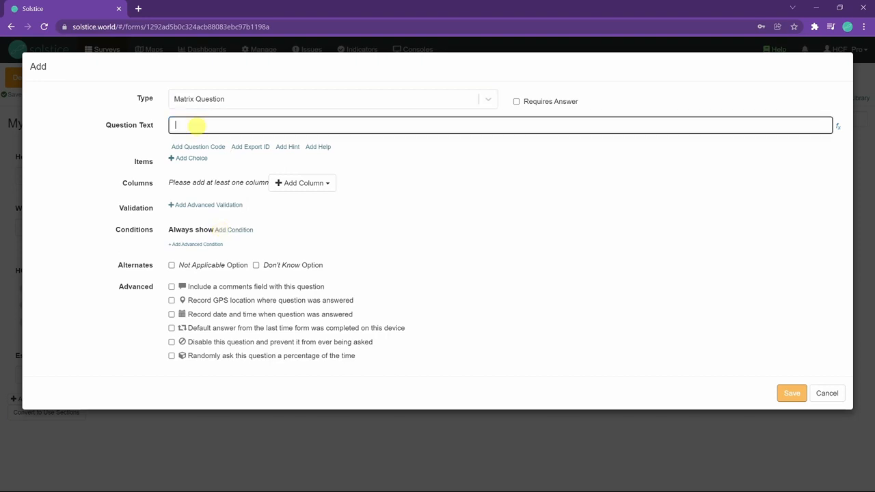
type("Healthcare facility workers")
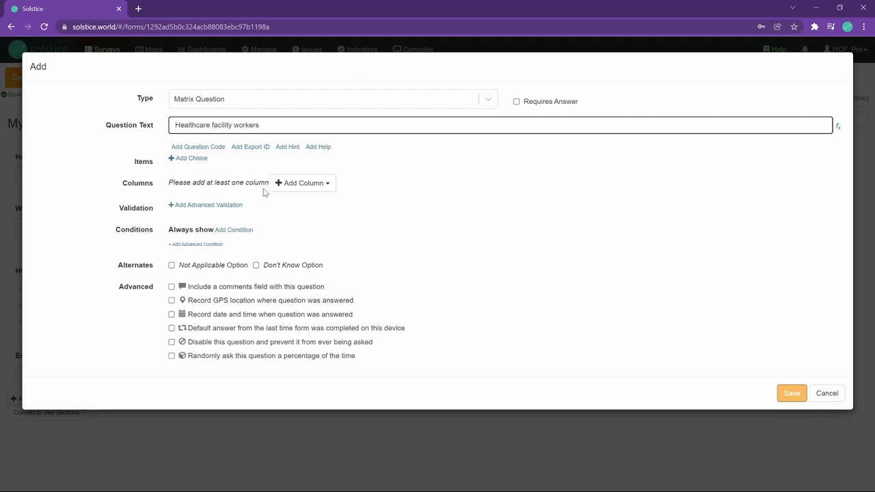
Step: Add a Female number column without decimals and a Male number column, then save the question
left_click(276, 183)
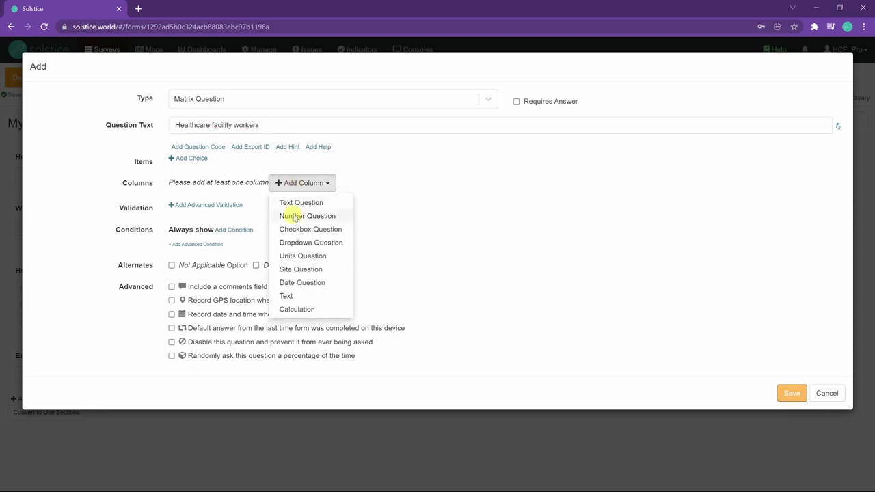
left_click(294, 216)
left_click(268, 222)
type("Female")
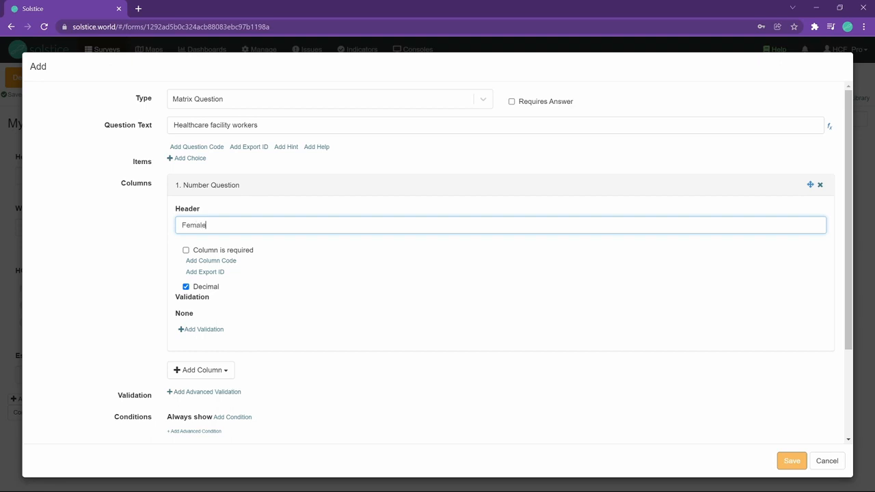
left_click(208, 287)
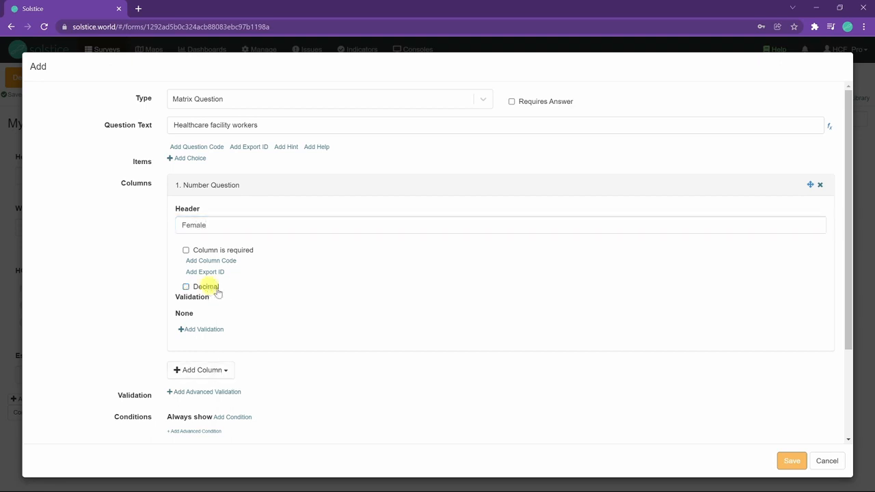
left_click(220, 370)
left_click(208, 404)
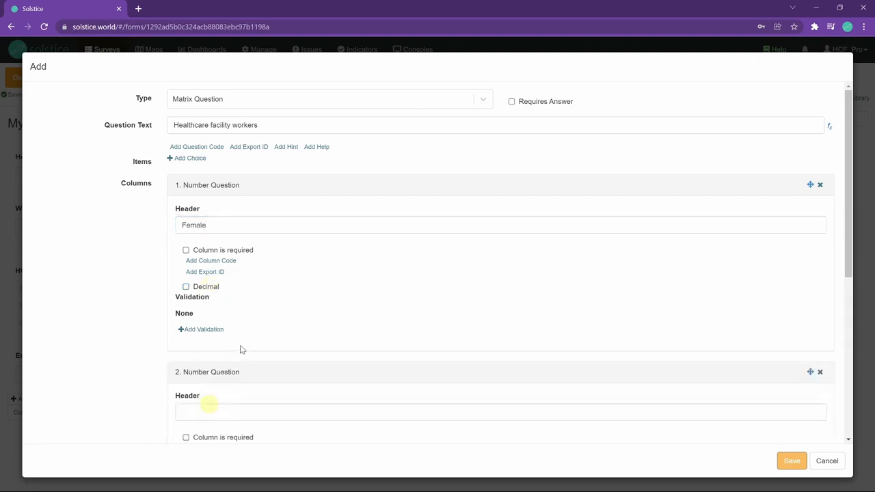
left_click(237, 411)
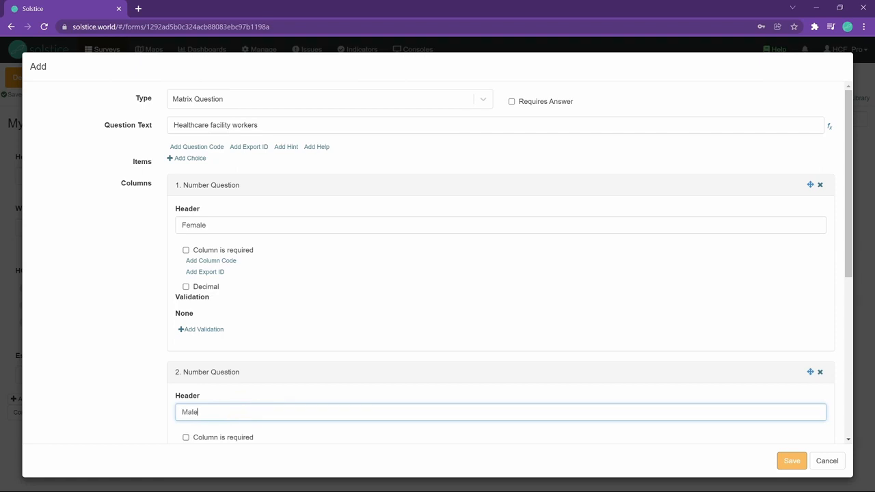
scroll(588, 370, "down", 2)
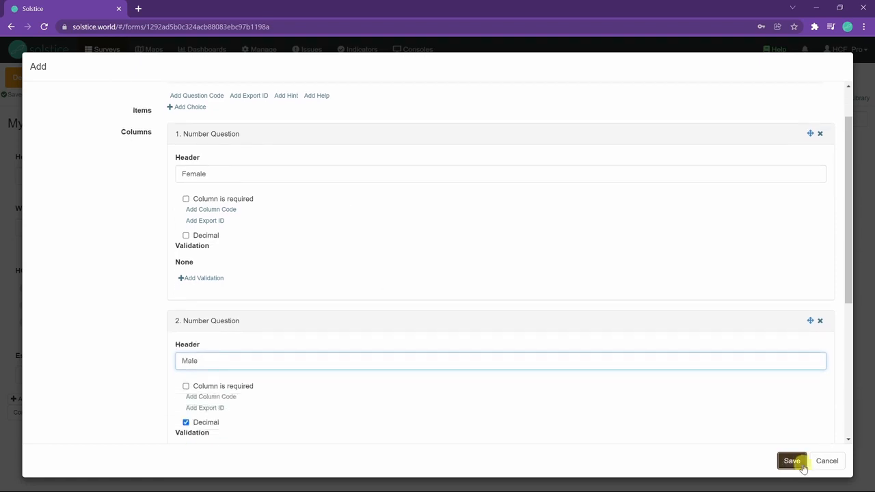
left_click(795, 462)
Step: Edit the matrix question to add the items Healthcare facility staff, Midwives, Nurses and Doctors, then save
scroll(316, 428, "down", 2)
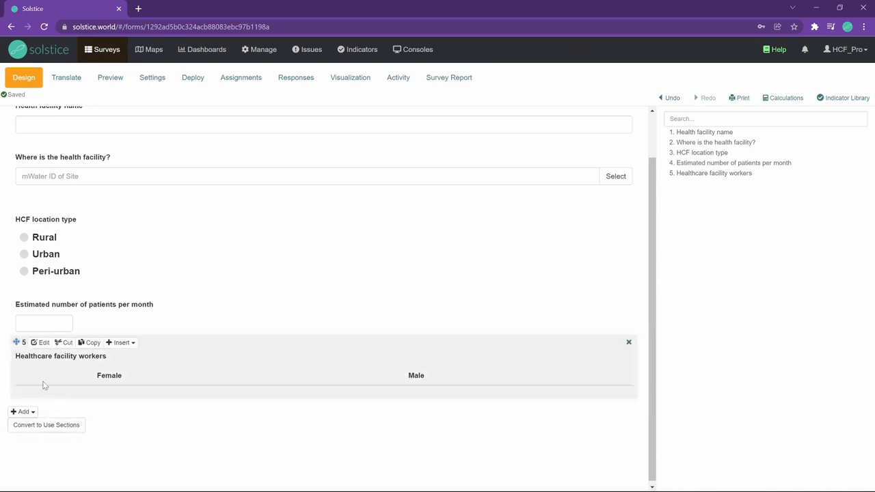
left_click(39, 343)
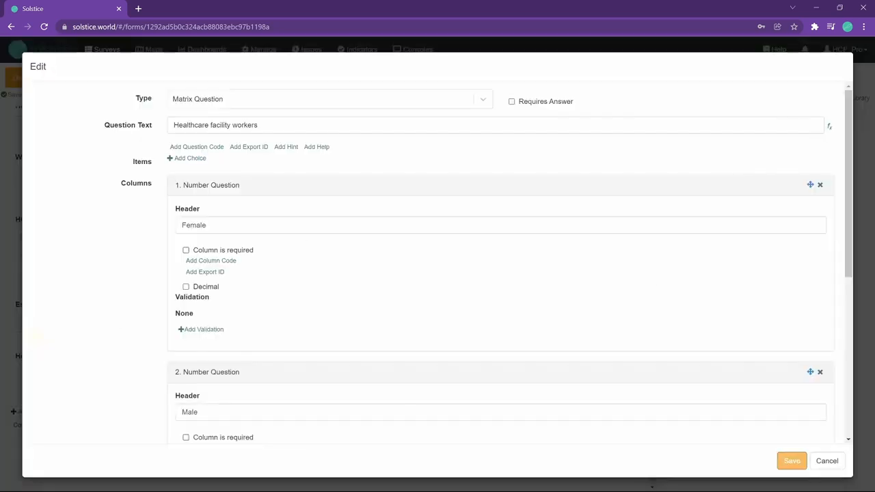
left_click(197, 157)
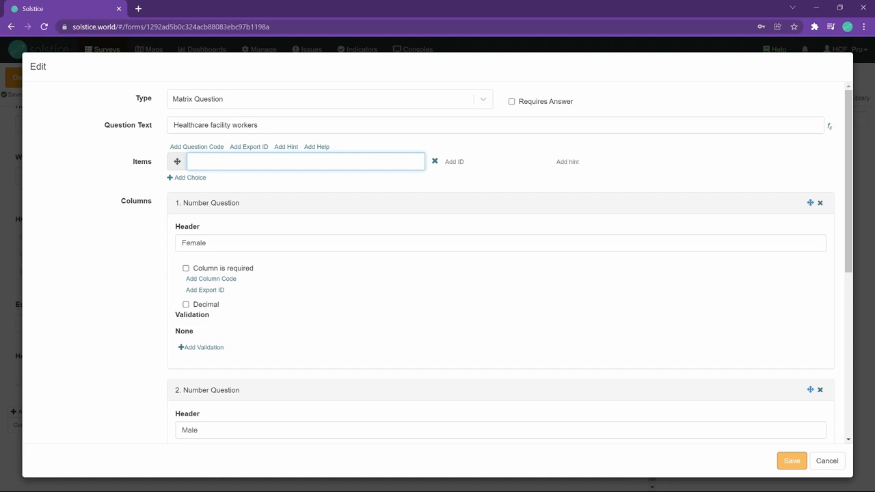
type("Healthcare facility staff")
left_click(186, 179)
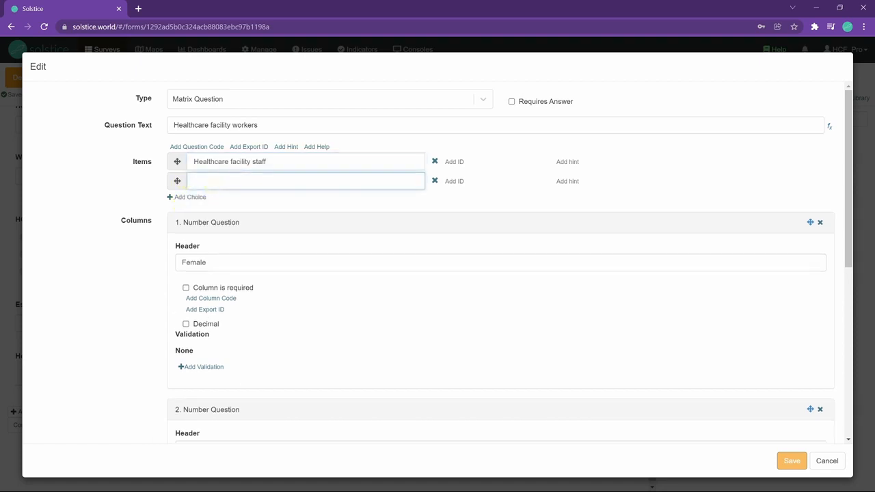
type("Midwives")
left_click(199, 197)
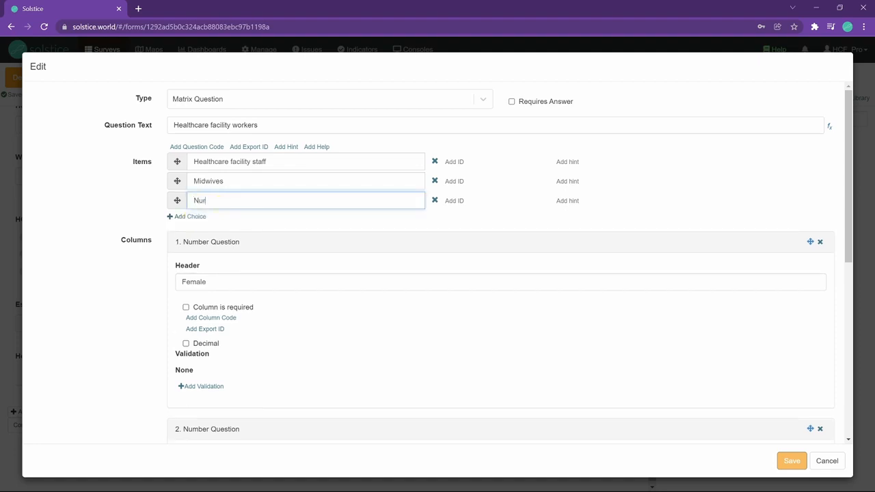
left_click(190, 216)
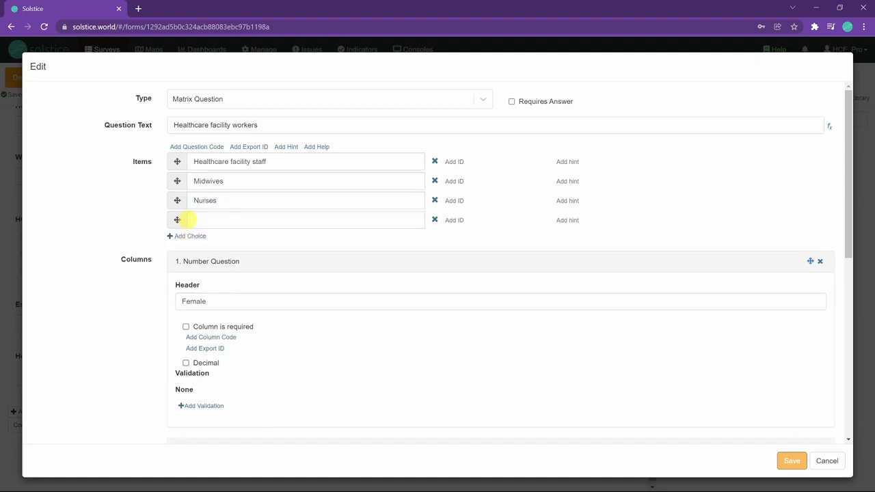
type("Doctors")
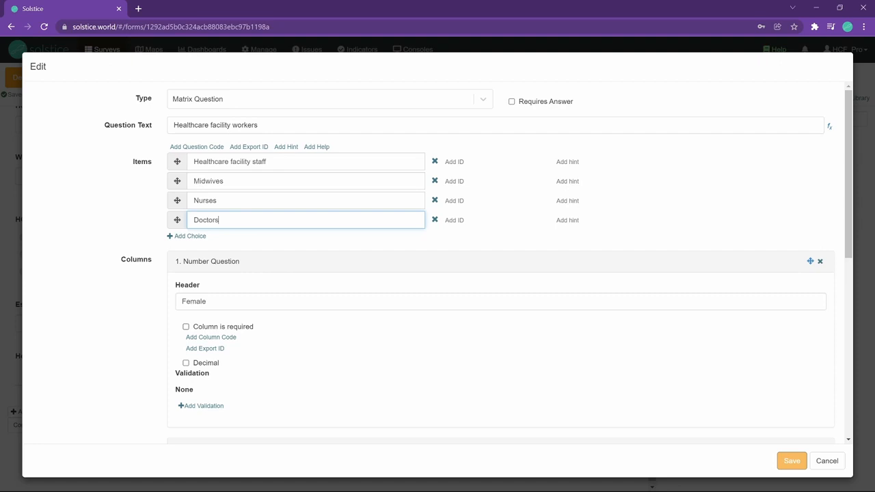
left_click(792, 461)
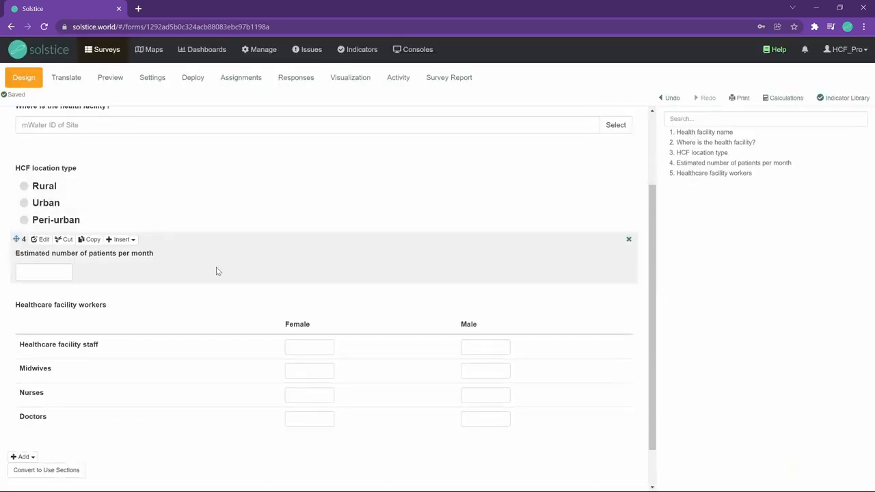
Step: Try out the Female entry cells of the Healthcare facility workers matrix in the design view
left_click(291, 348)
left_click(299, 371)
left_click(304, 395)
left_click(304, 418)
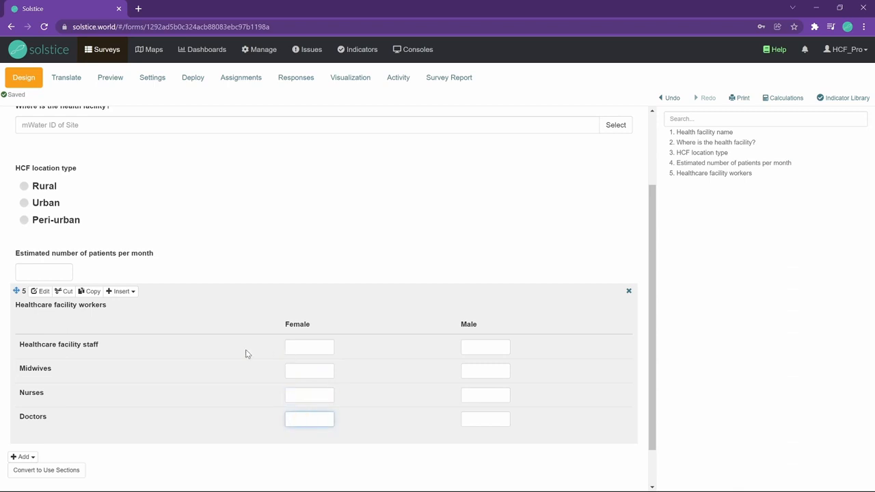
Step: Add a date question with the text Date of the visit and save it
left_click(26, 457)
left_click(78, 471)
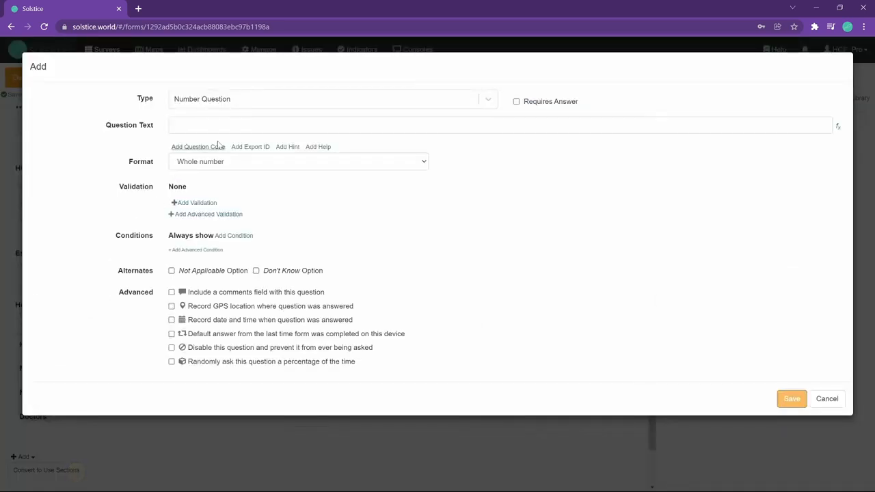
left_click(239, 99)
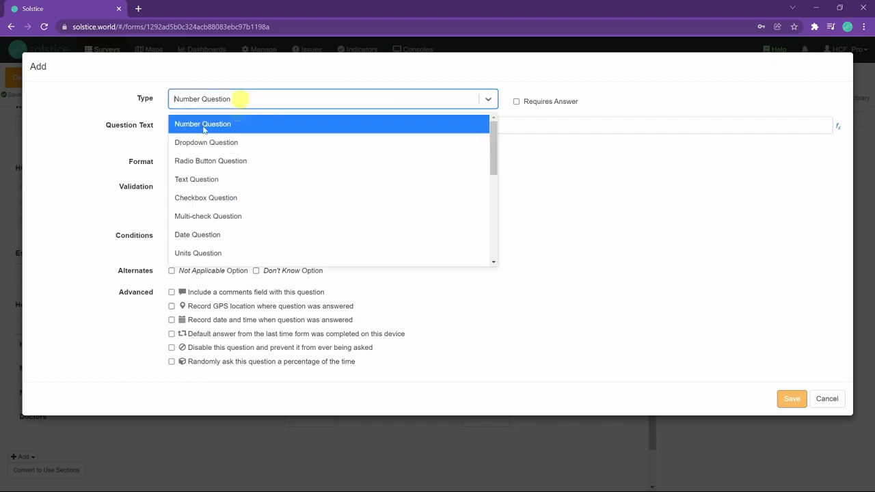
left_click(205, 235)
left_click(204, 125)
type("Date of the visit")
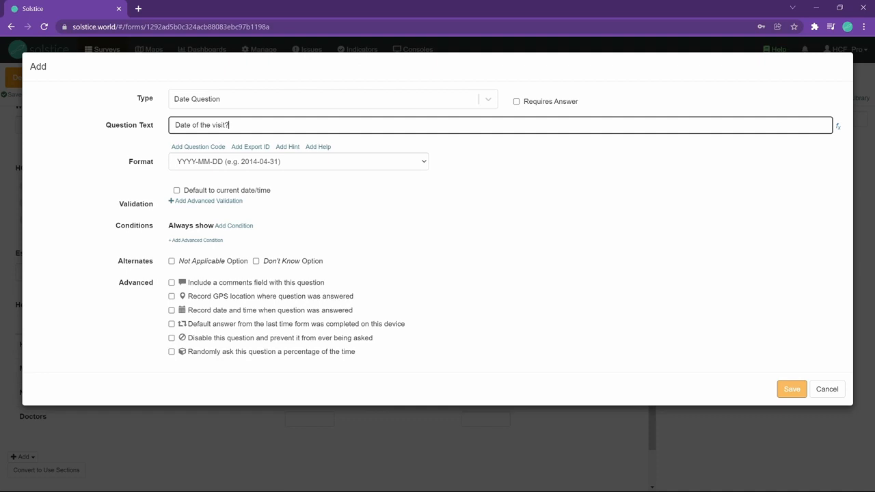
left_click(792, 389)
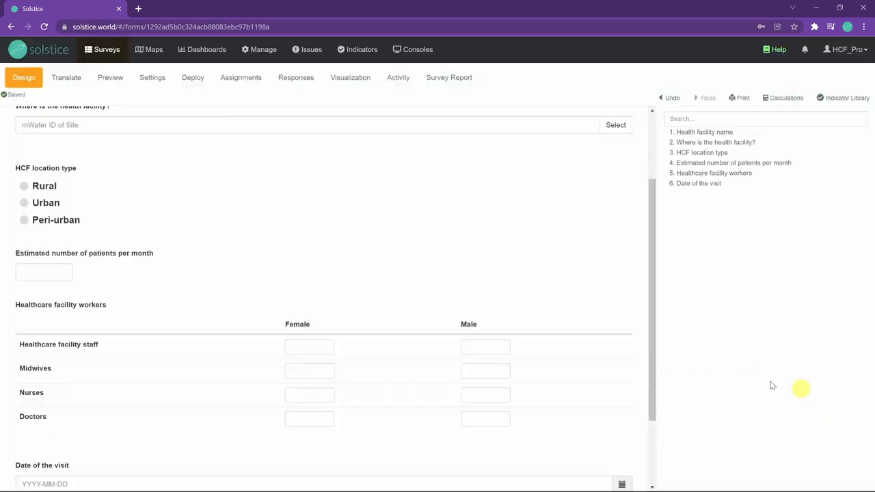
Step: Move the Date of the visit question up to directly follow the health facility site question
mouse_move(16, 351)
left_mouse_down()
mouse_move(55, 215)
mouse_move(44, 225)
left_mouse_up()
scroll(44, 226, "up", 1)
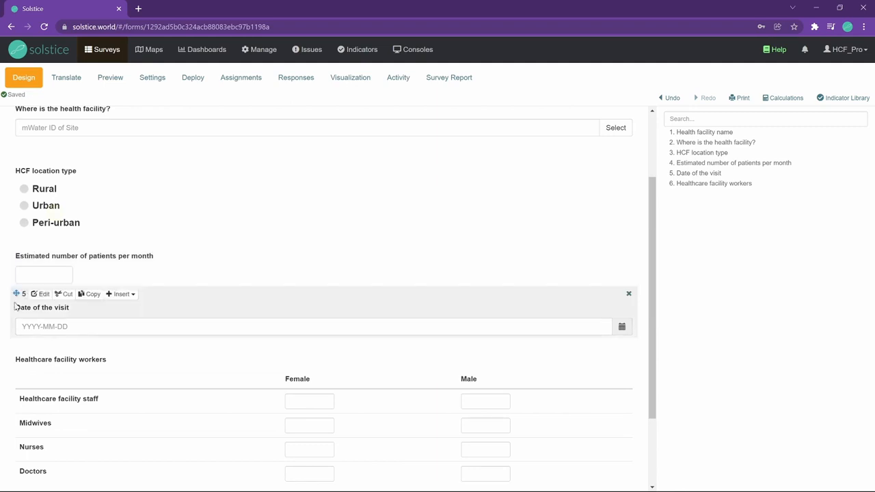
left_click_drag(15, 294, 16, 196)
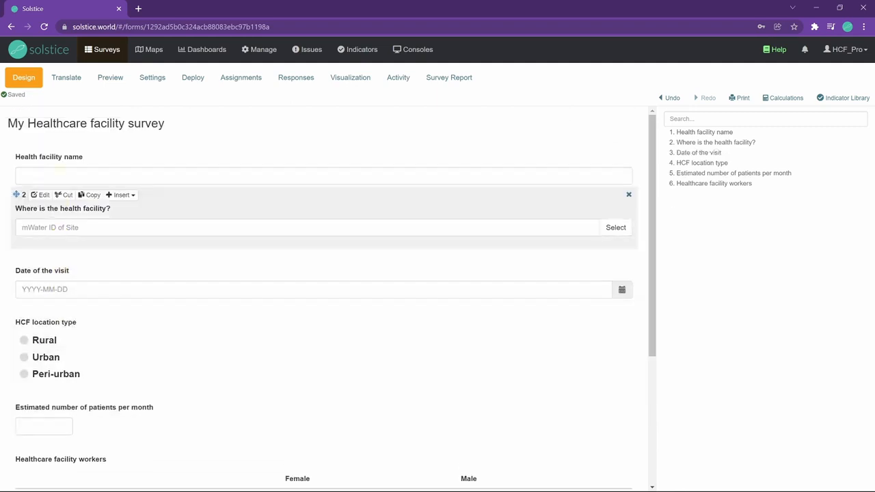
left_click_drag(17, 258, 35, 250)
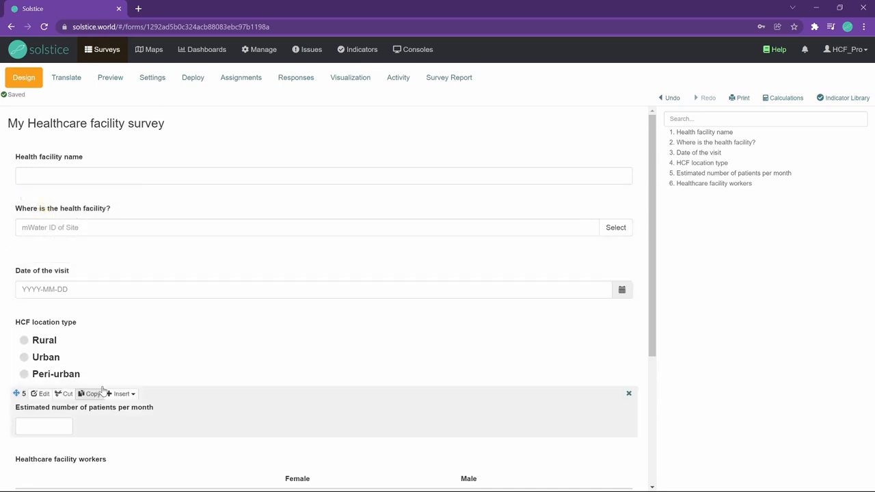
scroll(132, 226, "down", 3)
scroll(77, 316, "up", 3)
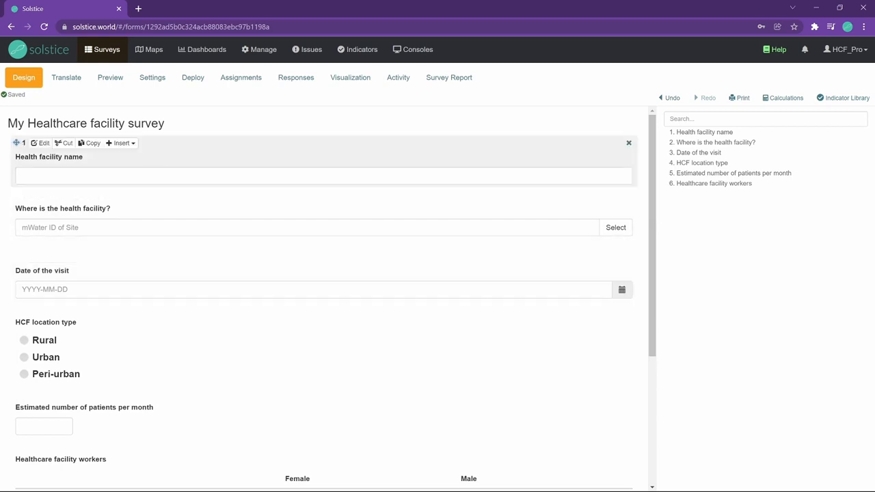
Step: Start deploying the survey to specific enumerators, setting survey ownership to Just myself
left_click(197, 85)
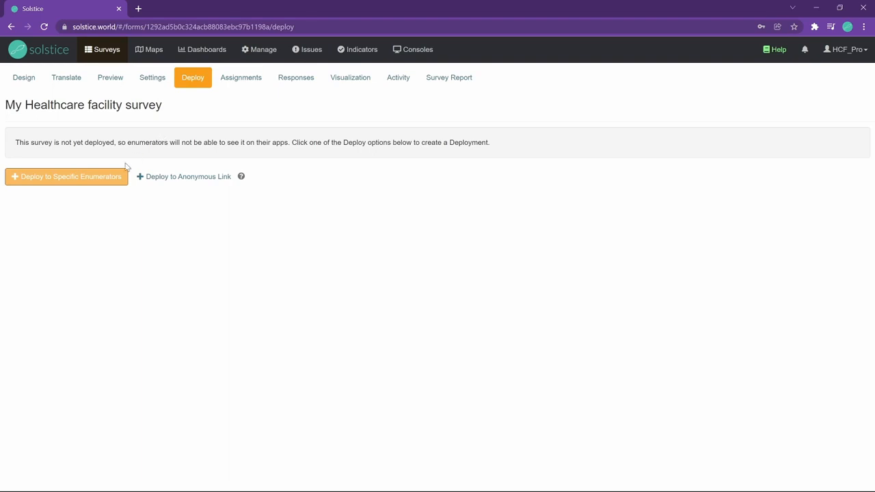
left_click(101, 181)
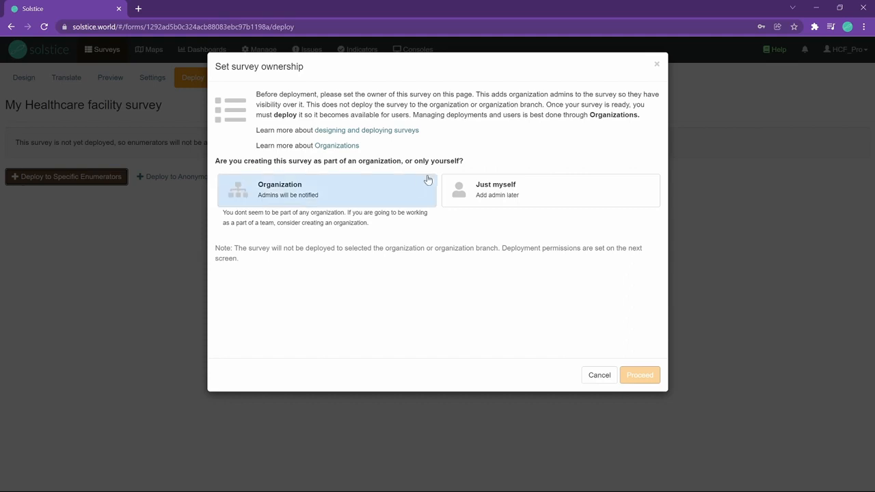
left_click(470, 194)
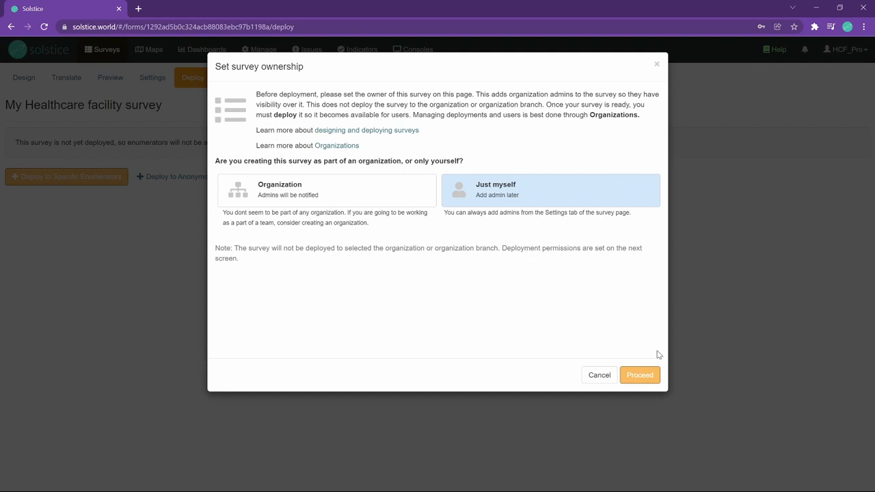
left_click(646, 375)
Step: Create an active deployment titled District A with your own user as enumerator and save it
left_click(375, 178)
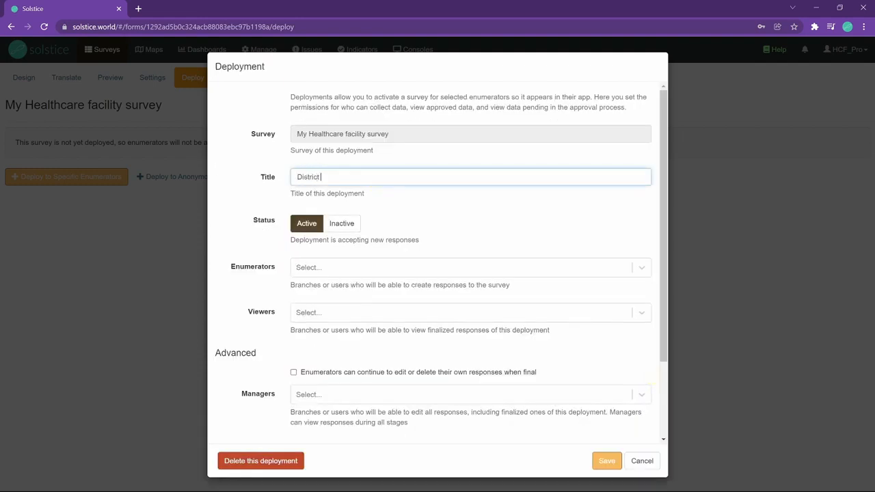
left_click(338, 268)
type("N")
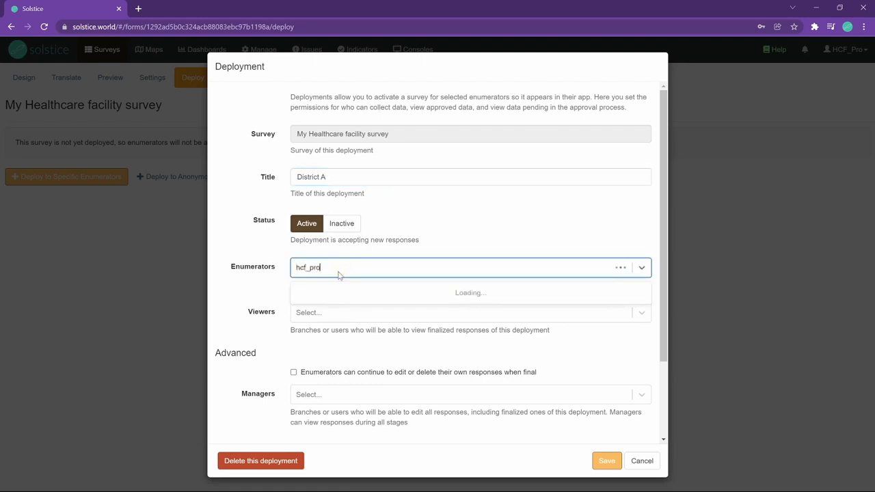
type("cf_pro")
left_click(340, 291)
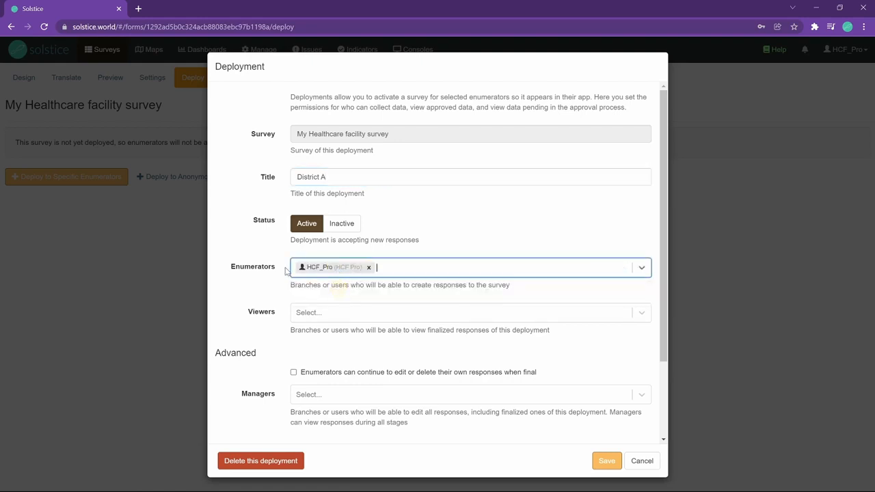
scroll(492, 277, "down", 1)
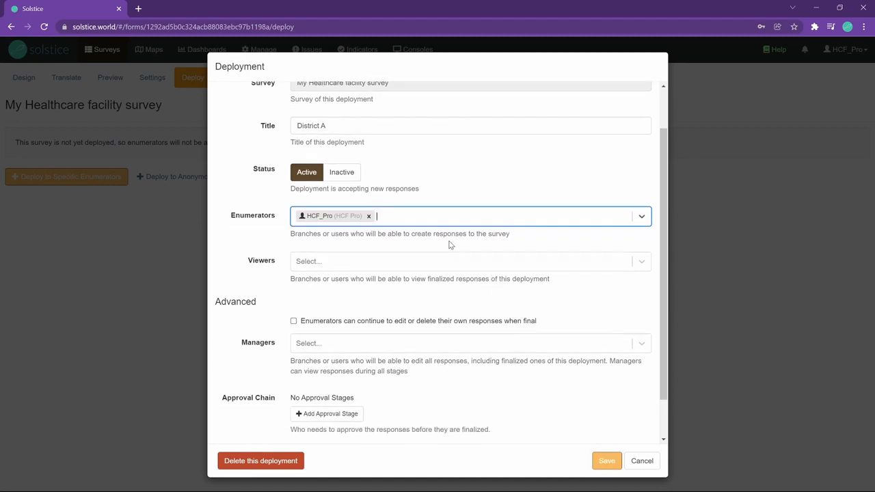
left_click(602, 463)
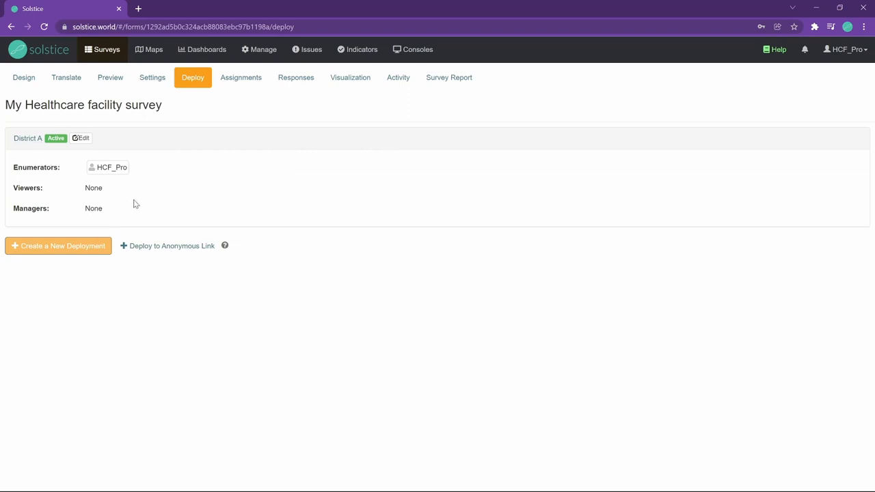
Step: Open app.solstice.world in a new browser tab and log in with the account's username and password
left_click(140, 11)
type("app.solstice.world")
key("Return")
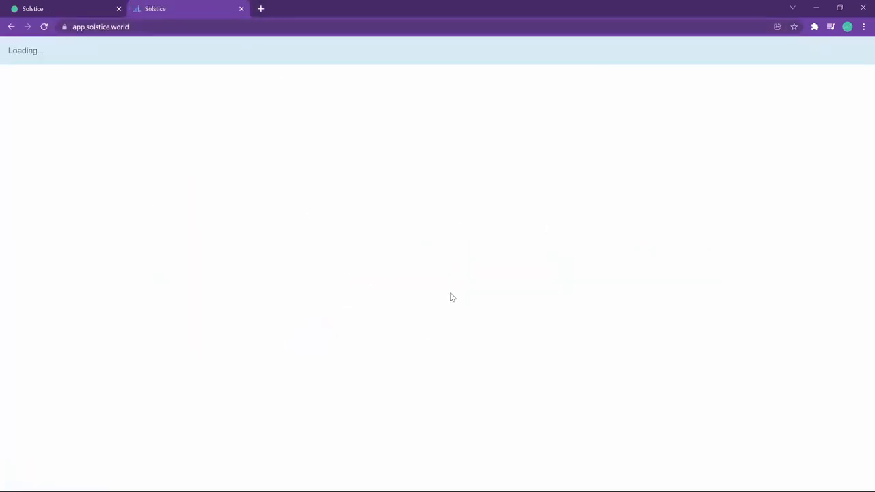
left_click(435, 201)
left_click(283, 234)
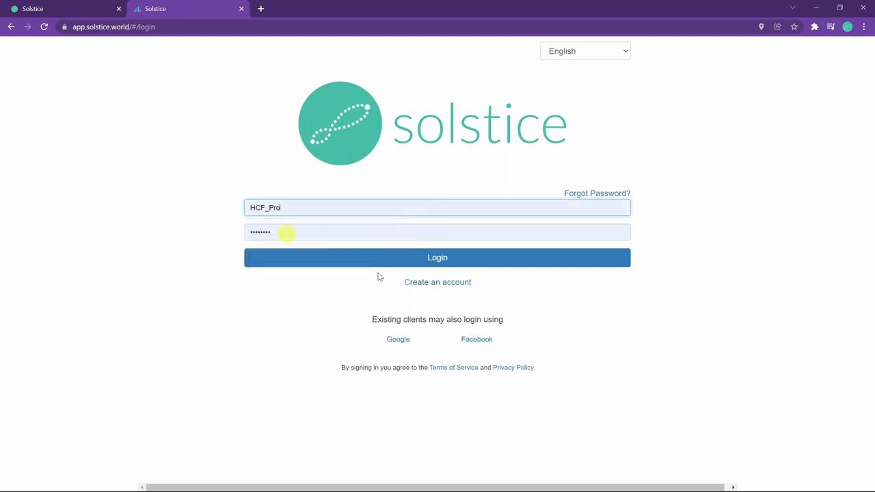
left_click(381, 261)
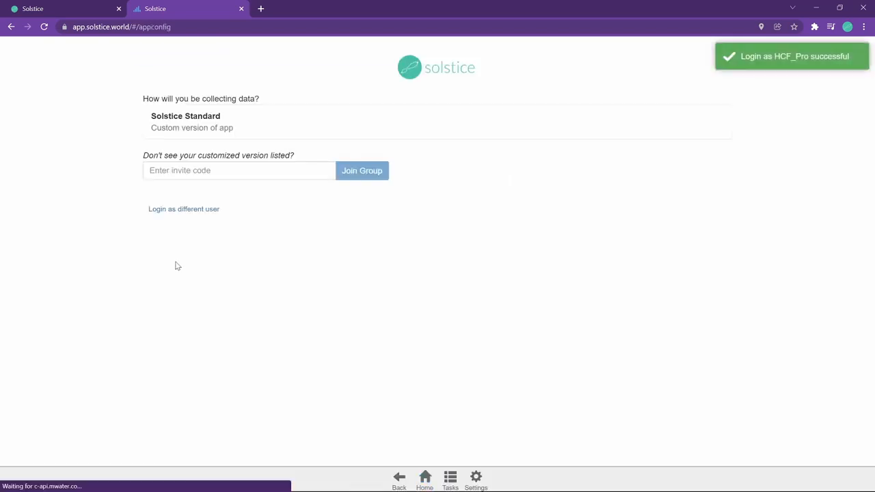
Step: Choose Solstice Standard as the data collection app and sync the app data
left_click(257, 110)
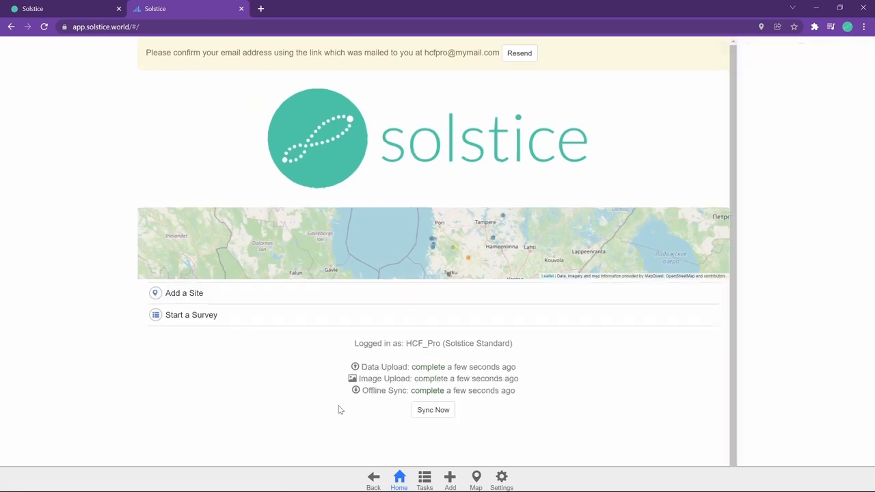
left_click(444, 410)
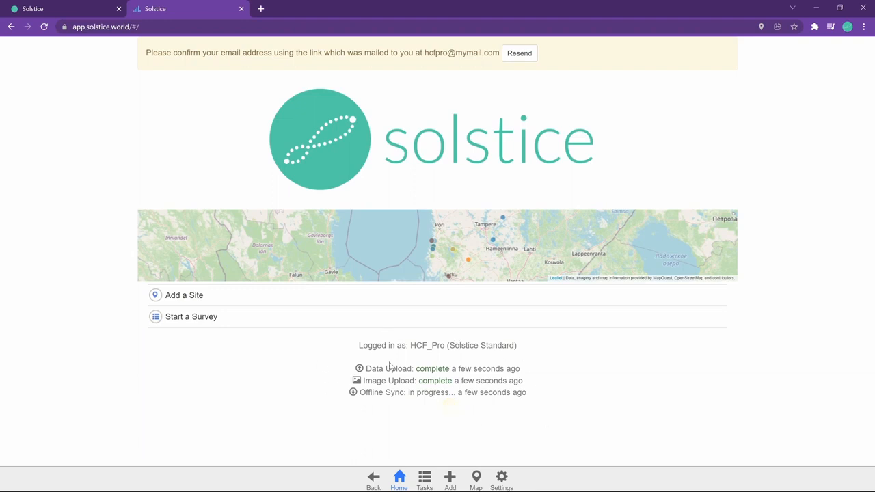
Step: Start a new My Healthcare facility survey response and enter My facility as the health facility name
left_click(263, 311)
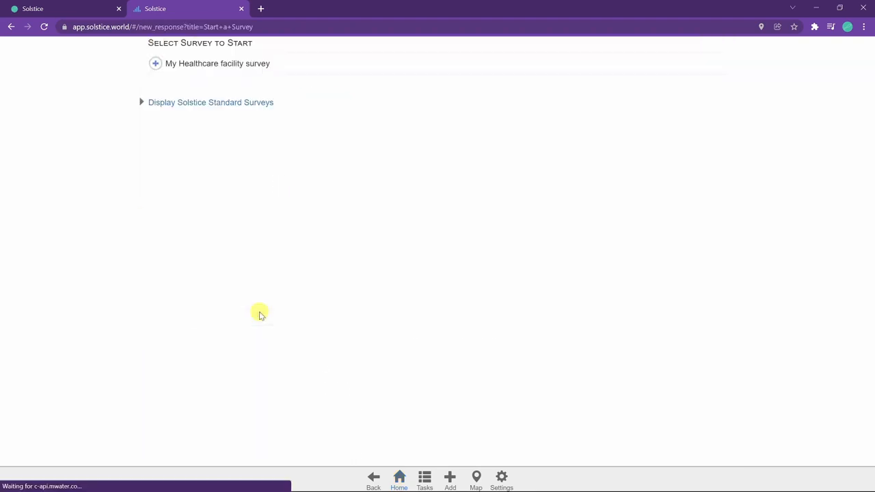
left_click(237, 68)
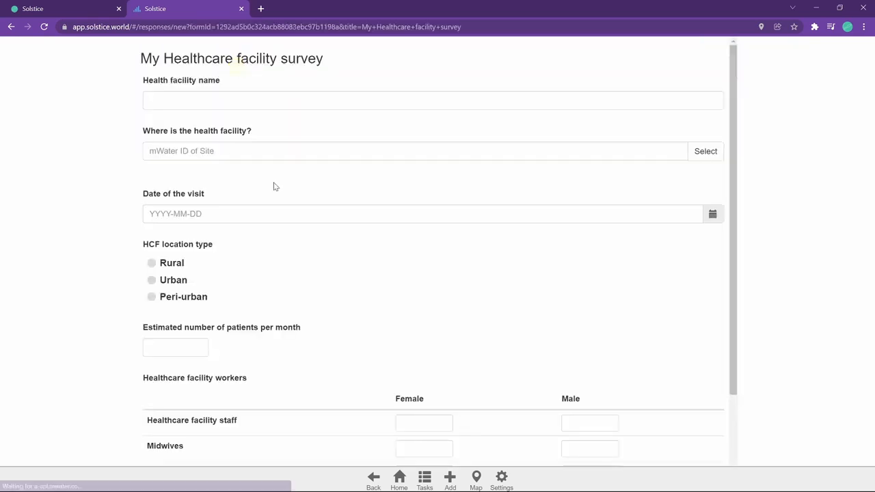
left_click(242, 97)
type("My facility")
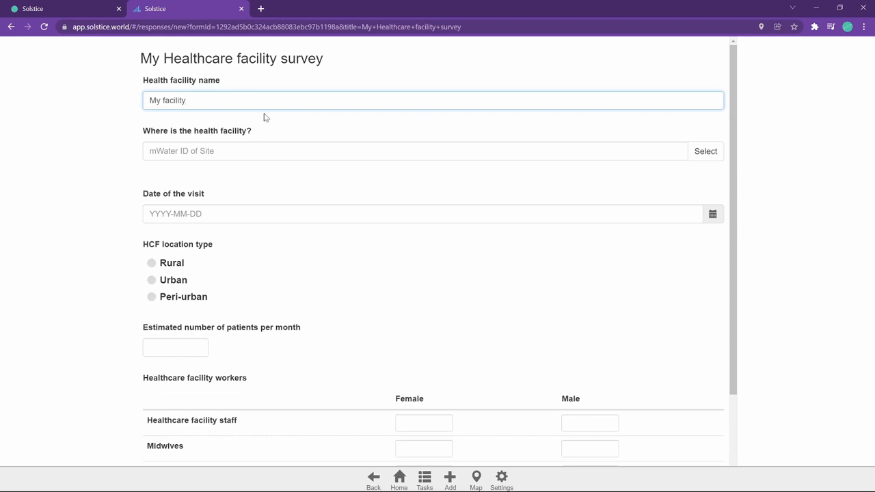
Step: Begin adding a new site for the health facility with Protected privacy, managed by Only Me
left_click(713, 147)
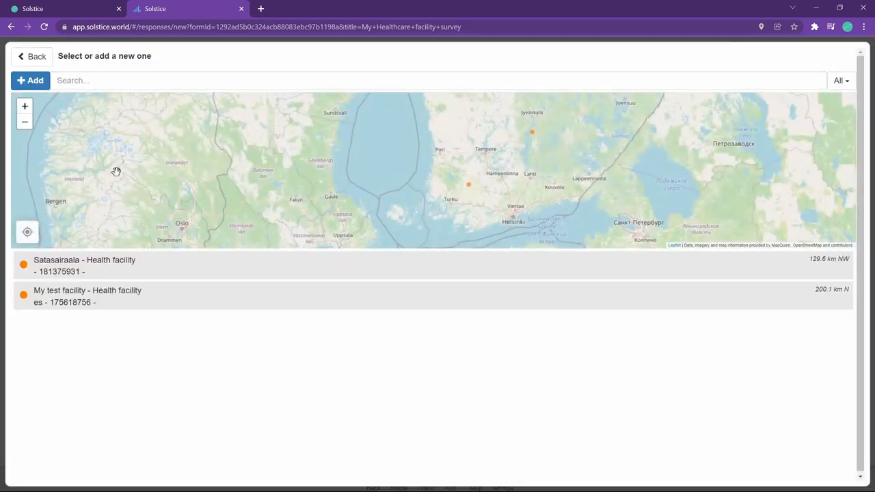
left_click(34, 81)
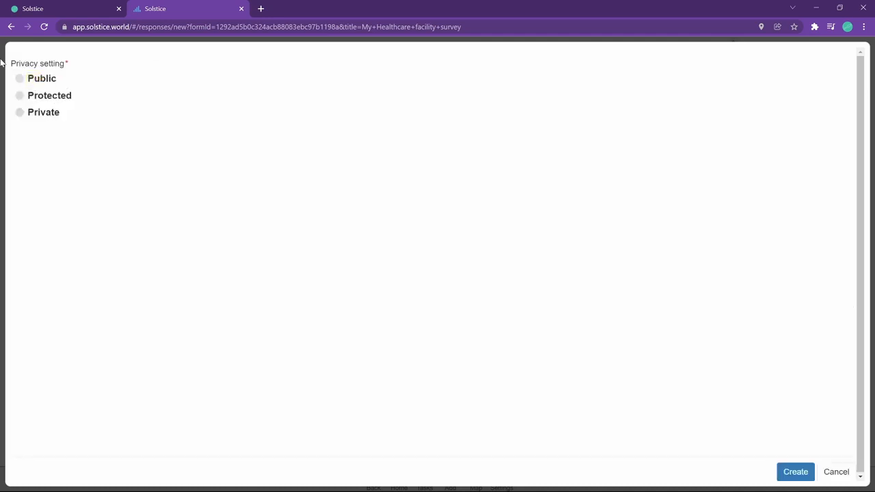
left_click(47, 96)
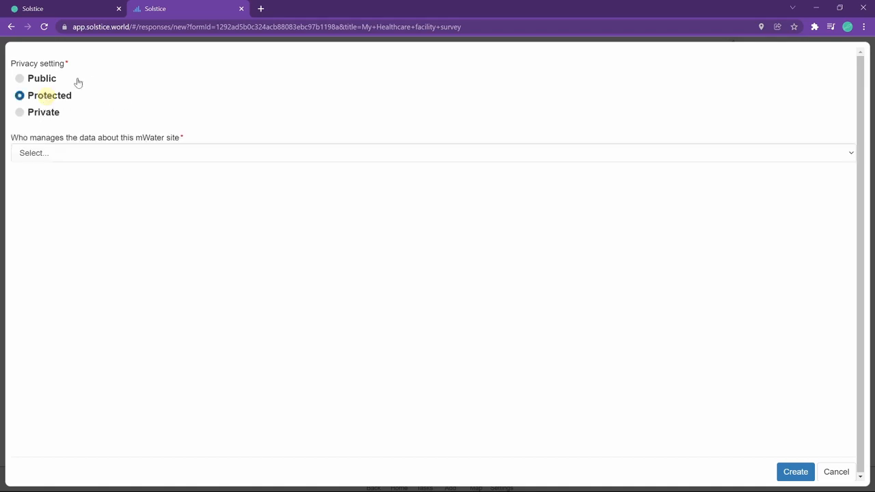
left_click(141, 155)
left_click(138, 179)
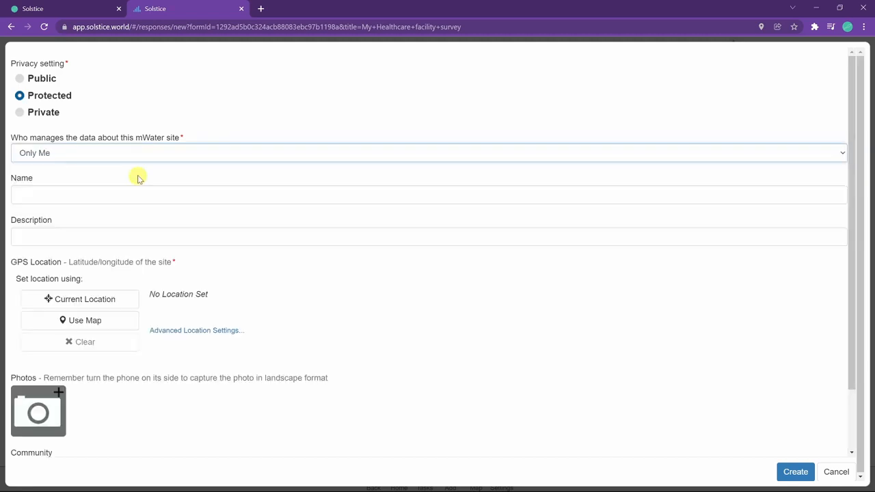
Step: Name the site My test facility, set its location from the map at about 61.14, 21.70, and create it
scroll(117, 157, "down", 1)
left_click(117, 146)
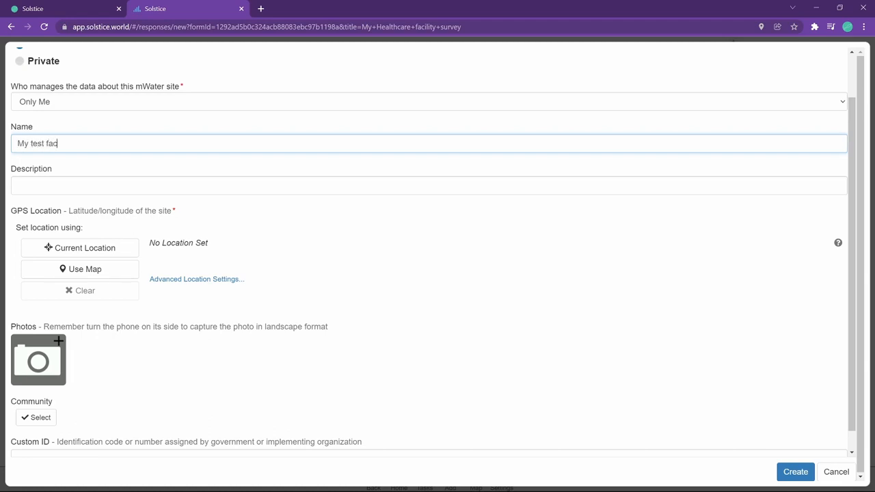
left_click(85, 268)
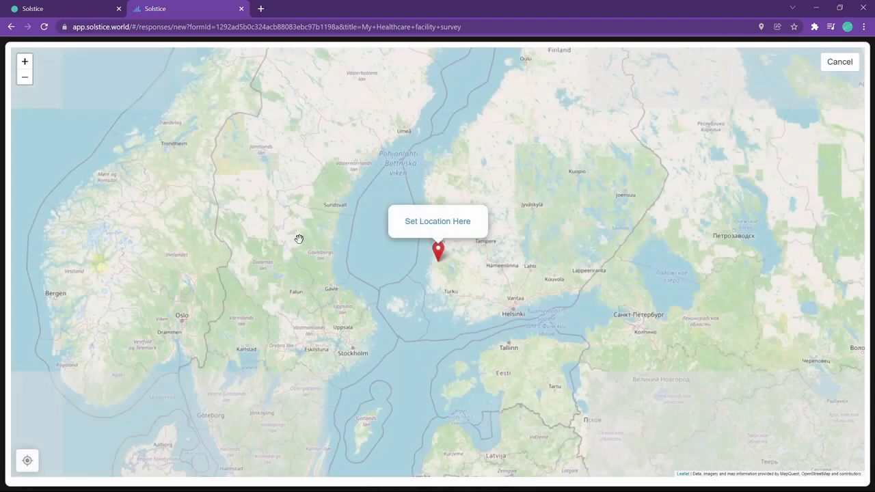
left_click(430, 220)
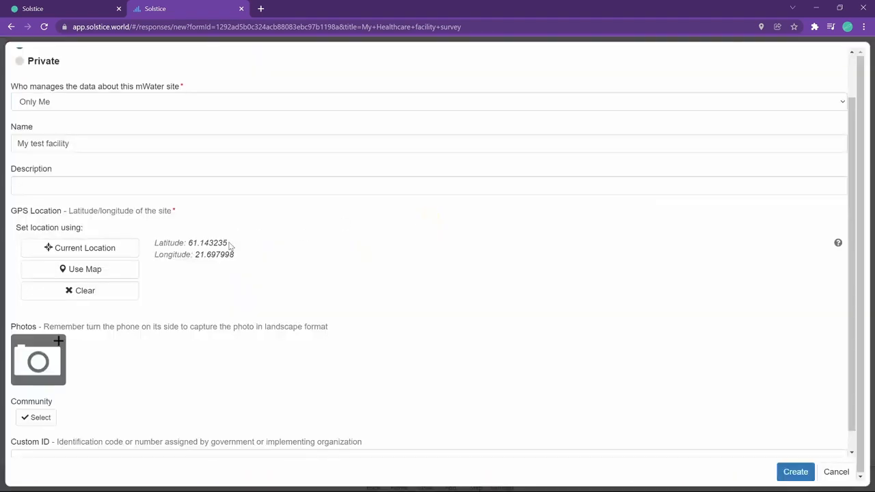
scroll(239, 240, "down", 1)
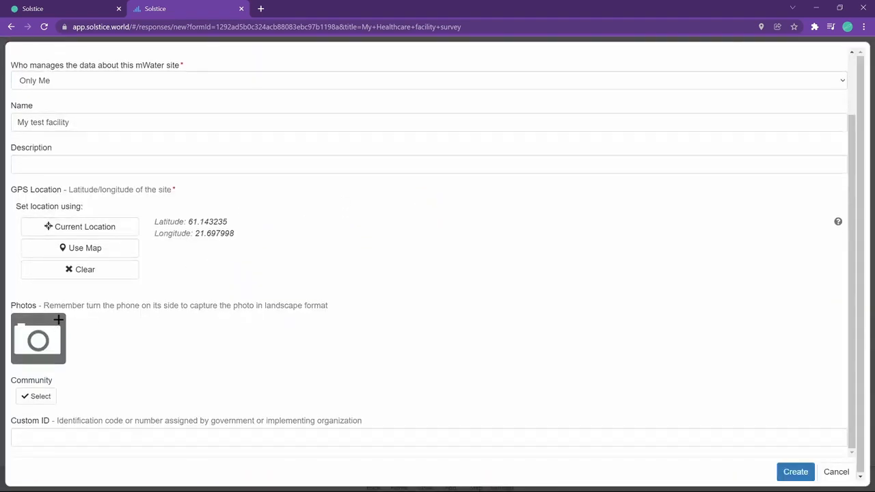
left_click(74, 161)
left_click(647, 380)
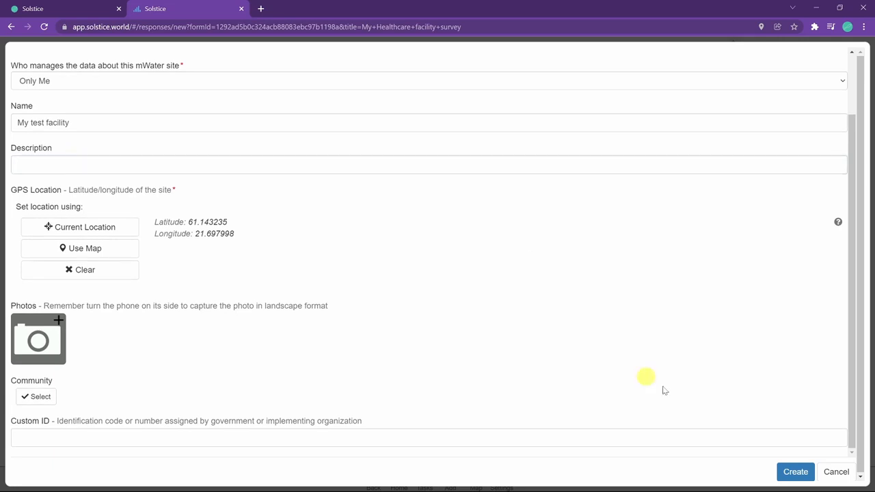
left_click(795, 472)
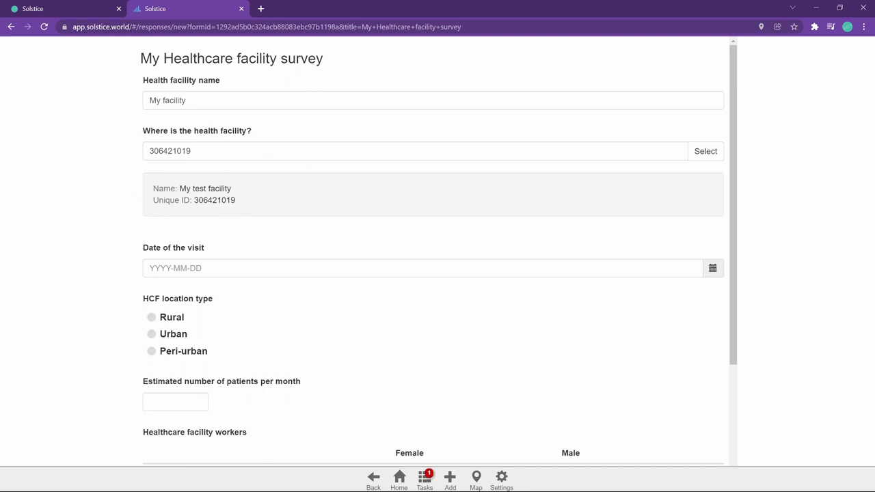
Step: Set the visit date to 2021-12-21 and the HCF location type to Rural
scroll(209, 204, "down", 1)
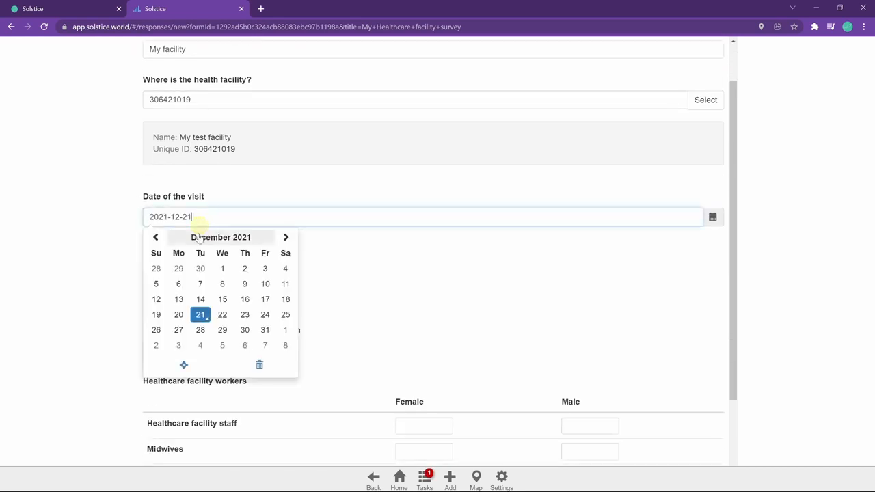
left_click(200, 314)
left_click(180, 299)
left_click(171, 266)
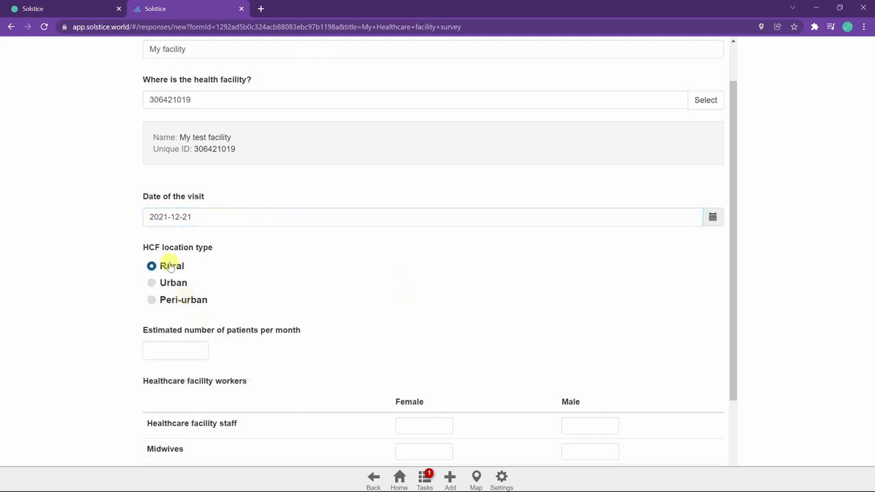
Step: Enter 80 as the estimated number of patients per month
scroll(164, 304, "down", 1)
left_click(172, 299)
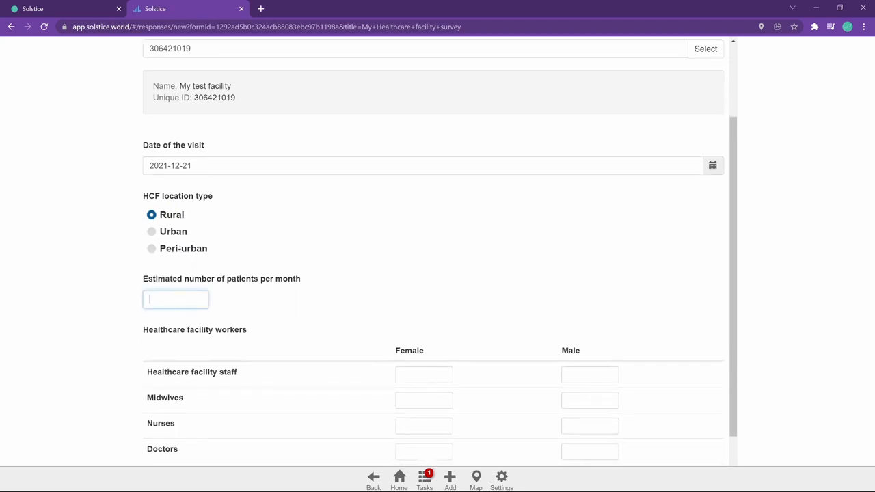
scroll(391, 307, "down", 1)
double_click(152, 248)
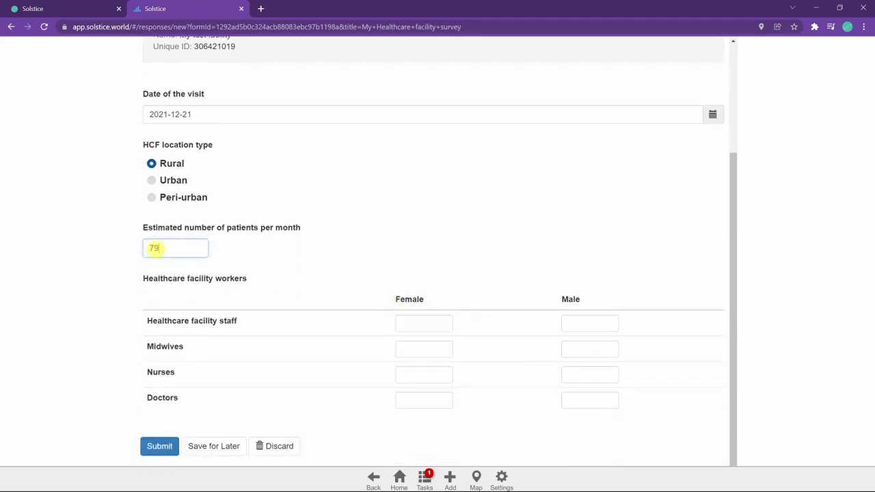
type("80")
Step: Enter 3 female and 1 male healthcare facility staff, and 1 female and 0 male midwives
scroll(279, 253, "down", 1)
left_click(409, 307)
type("3")
left_click(573, 308)
type("1")
left_click(410, 333)
type("1")
left_click(588, 333)
type("0")
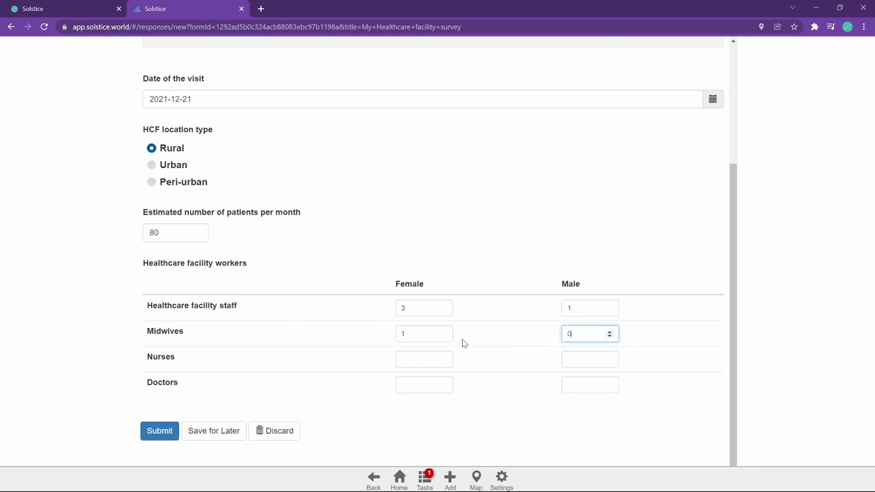
Step: Enter 4 female and 4 male nurses and 2 female and 1 male doctors, then submit the response
left_click(417, 358)
left_click(573, 360)
type("4")
left_click(434, 383)
type("2")
left_click(580, 385)
type("1")
left_click(311, 377)
scroll(335, 202, "up", 3)
scroll(524, 301, "down", 3)
left_click(145, 431)
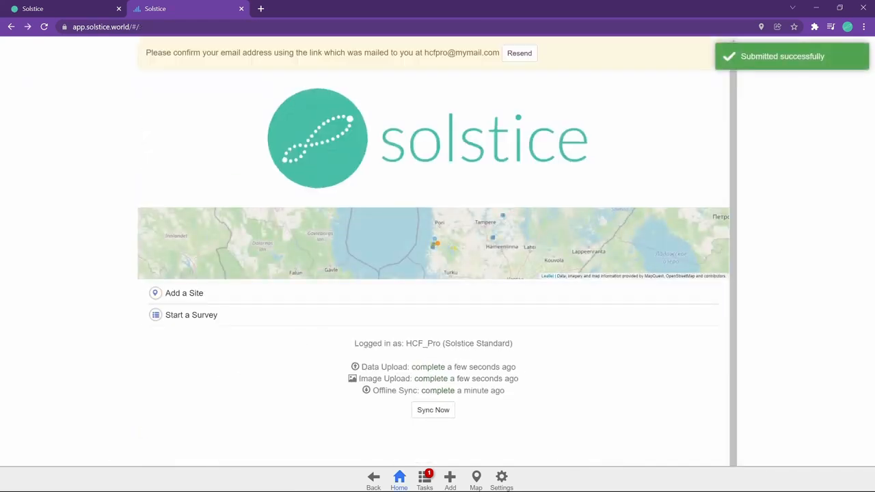
Step: Sync the app data with the server
left_click(361, 364)
left_click_drag(361, 367, 410, 367)
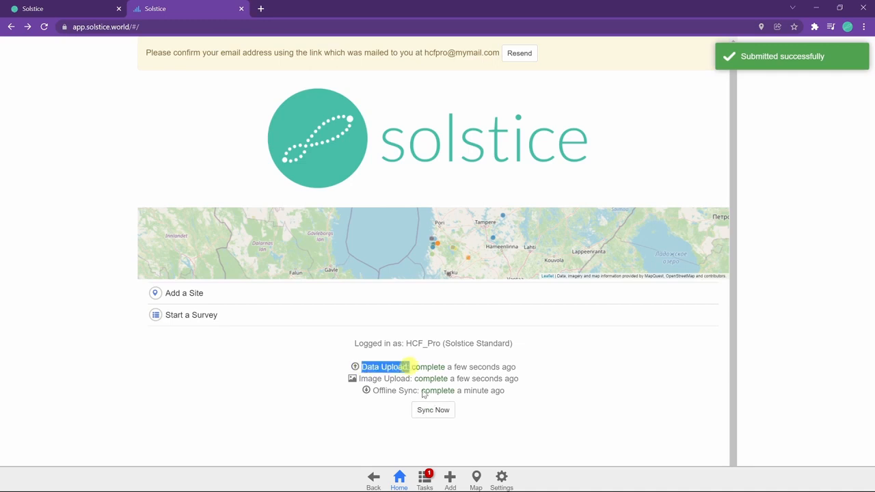
left_click(440, 410)
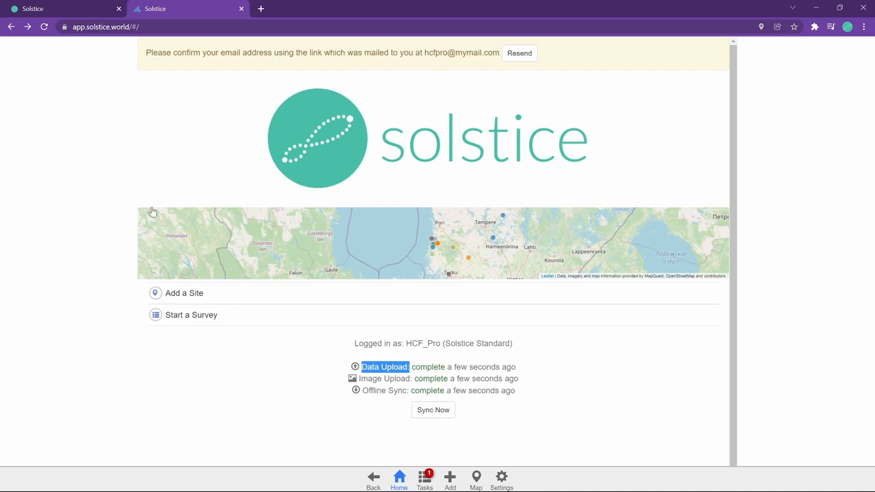
left_click(135, 187)
Step: Return to the survey management tab and open the submitted response from the Responses list to review its answers
left_click(91, 5)
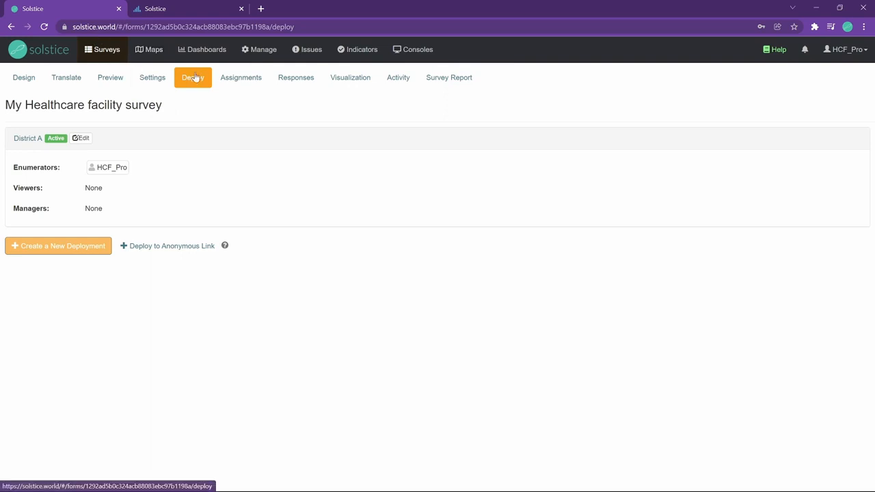
left_click(298, 80)
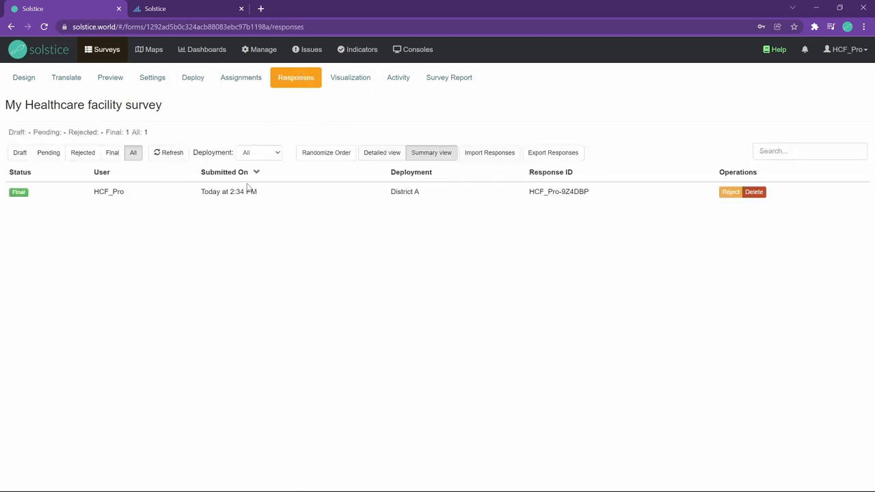
left_click(306, 195)
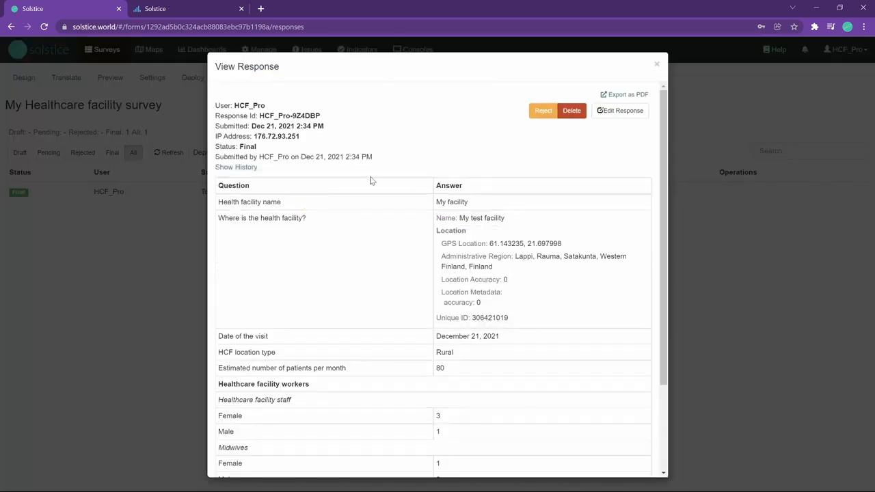
scroll(458, 240, "down", 3)
scroll(488, 292, "up", 3)
scroll(490, 260, "down", 3)
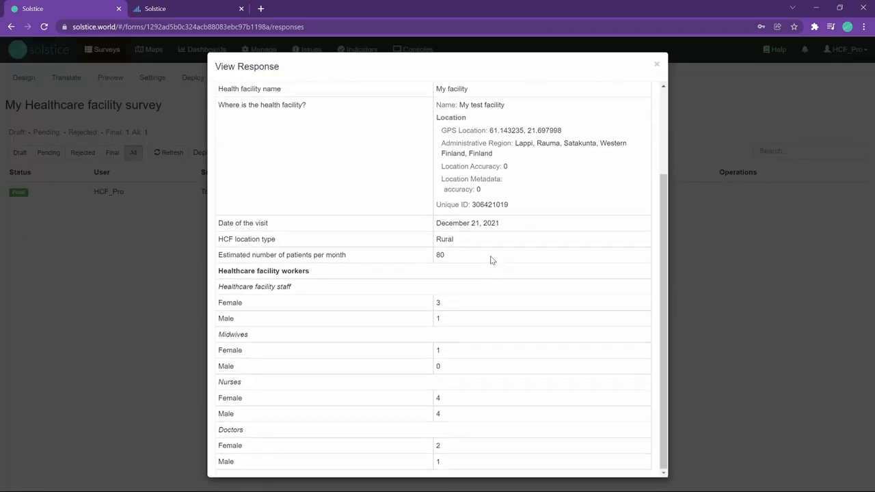
Step: Close the response and scroll through the survey's Visualization page to examine the charts for each question
left_click(141, 326)
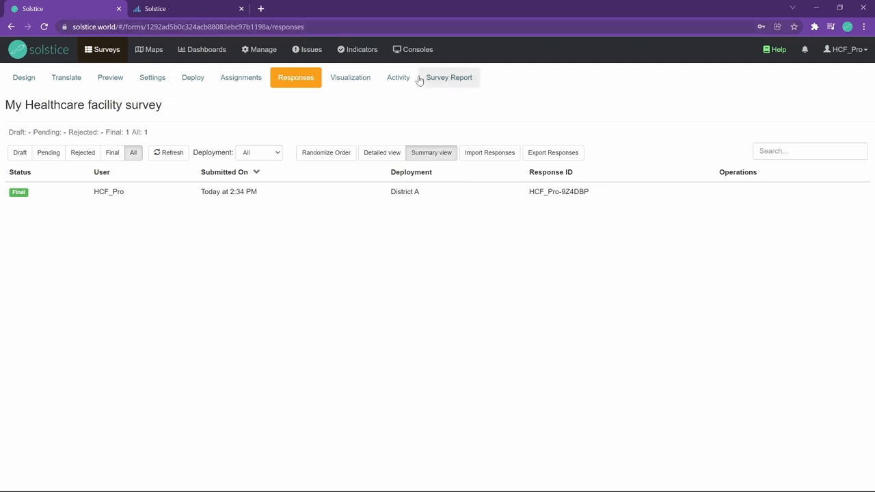
left_click(362, 86)
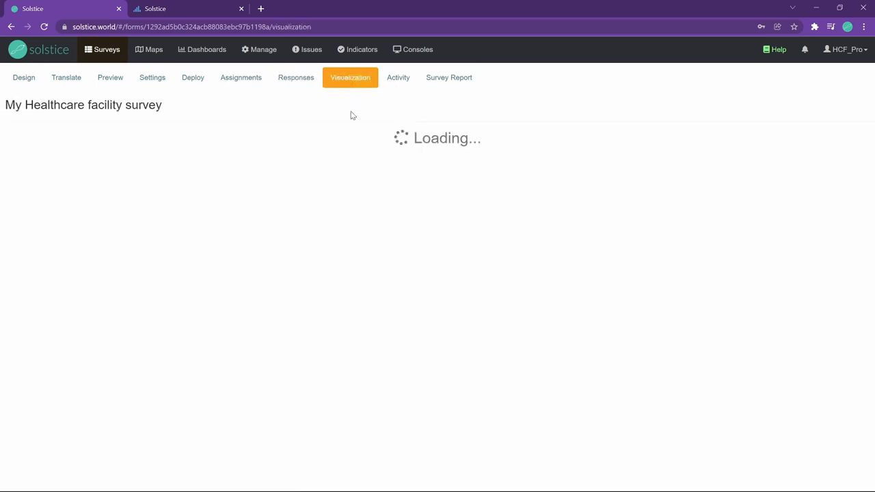
scroll(360, 188, "down", 5)
scroll(361, 214, "down", 5)
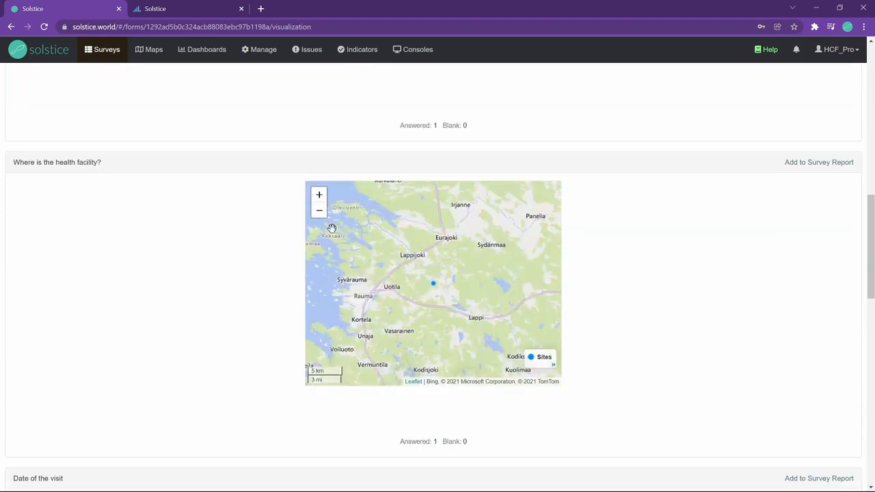
scroll(615, 266, "down", 8)
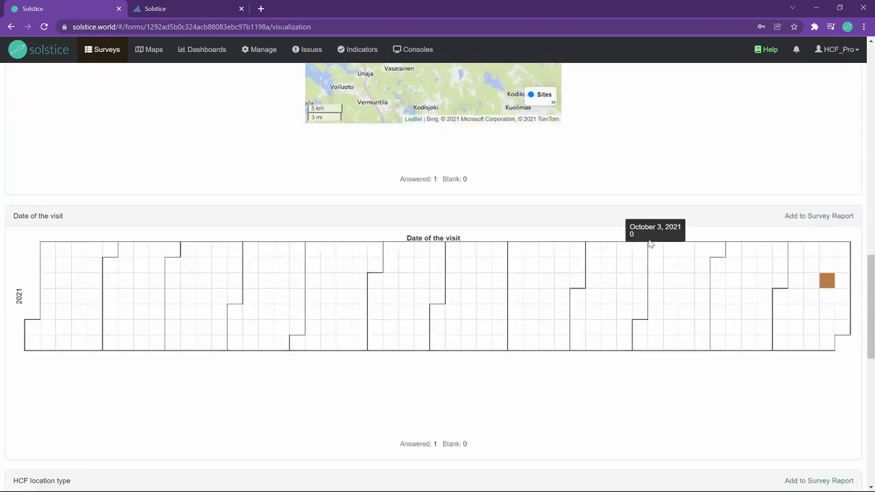
scroll(540, 260, "down", 4)
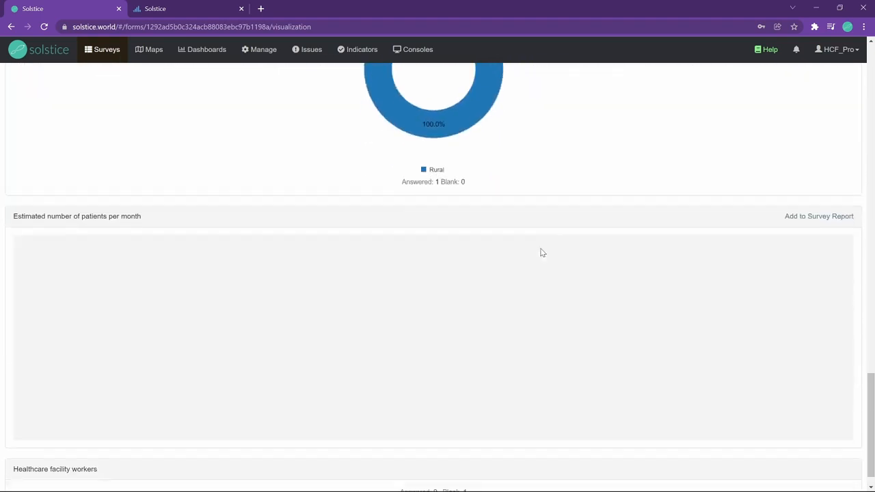
scroll(523, 277, "up", 8)
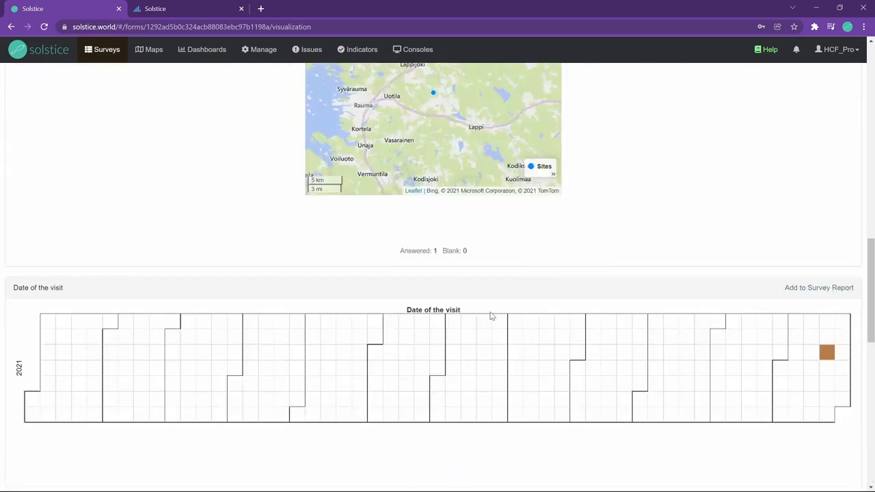
scroll(520, 321, "down", 3)
scroll(520, 315, "up", 15)
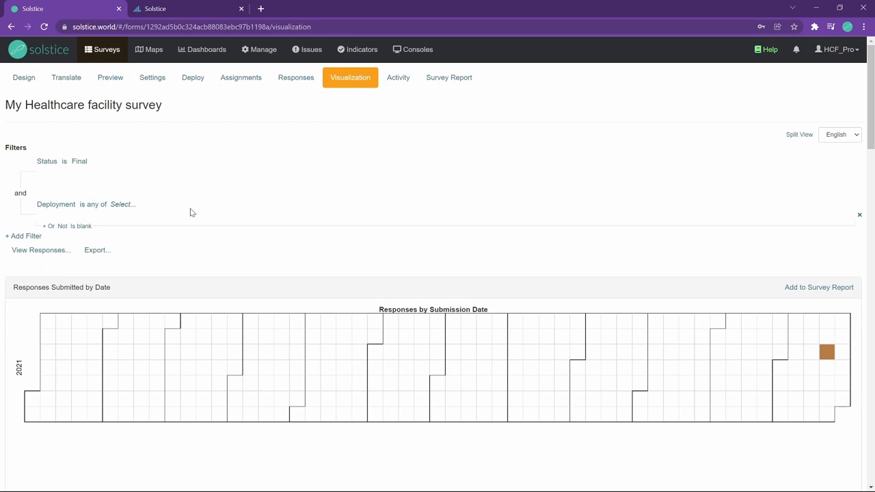
Step: Open the survey's Design page
left_click(26, 80)
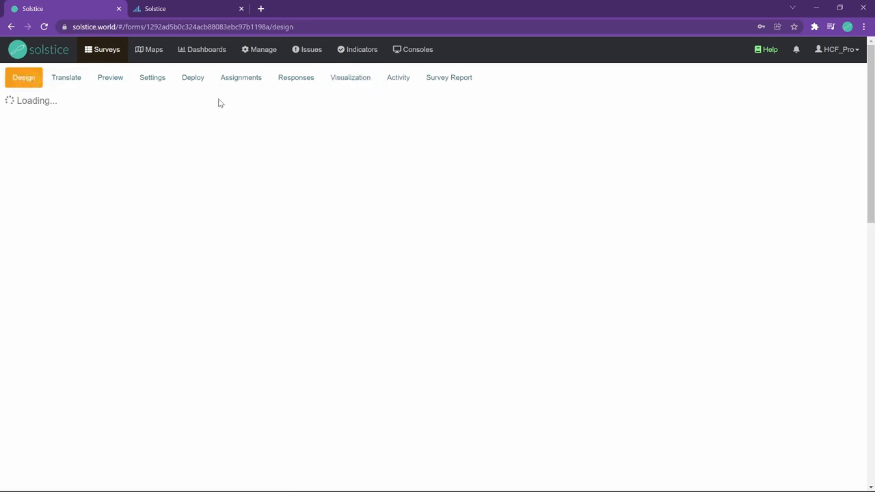